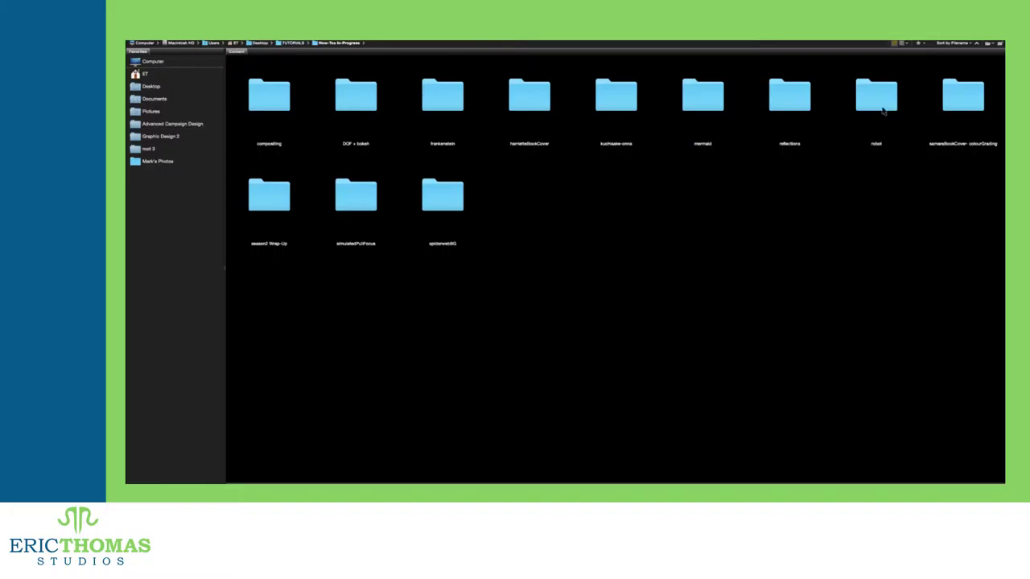
# Step: In the reflections folder, move the castle, steampunk, top-hat, explosion, goggles, panorama, casino and ocean stock images into the assets folder and open it
pyautogui.click(803, 101)
pyautogui.doubleClick(803, 101)
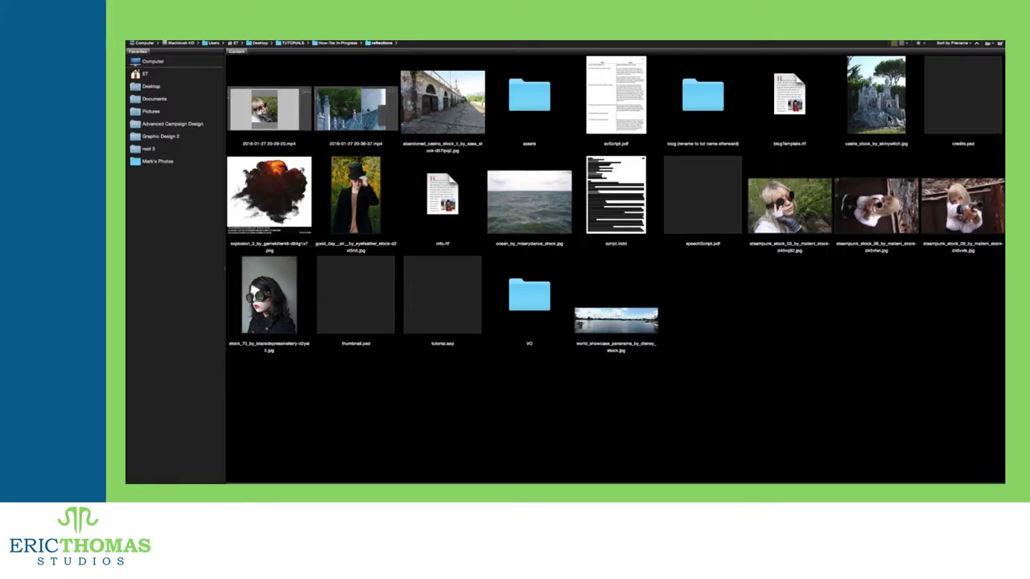
pyautogui.click(889, 119)
pyautogui.keyDown('super'); pyautogui.click(953, 189); pyautogui.keyUp('super')
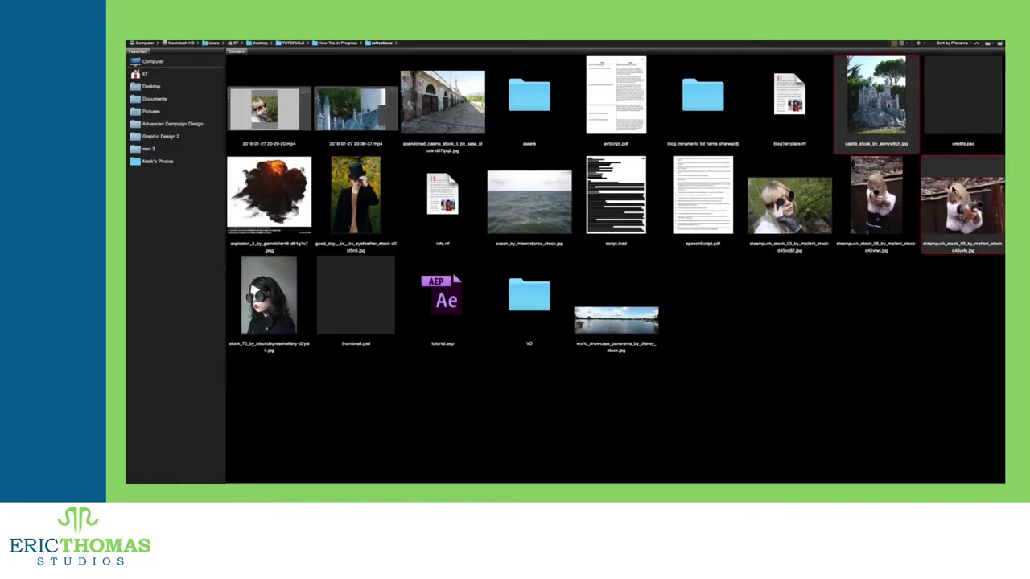
pyautogui.keyDown('super'); pyautogui.click(885, 194); pyautogui.keyUp('super')
pyautogui.keyDown('super'); pyautogui.click(773, 199); pyautogui.keyUp('super')
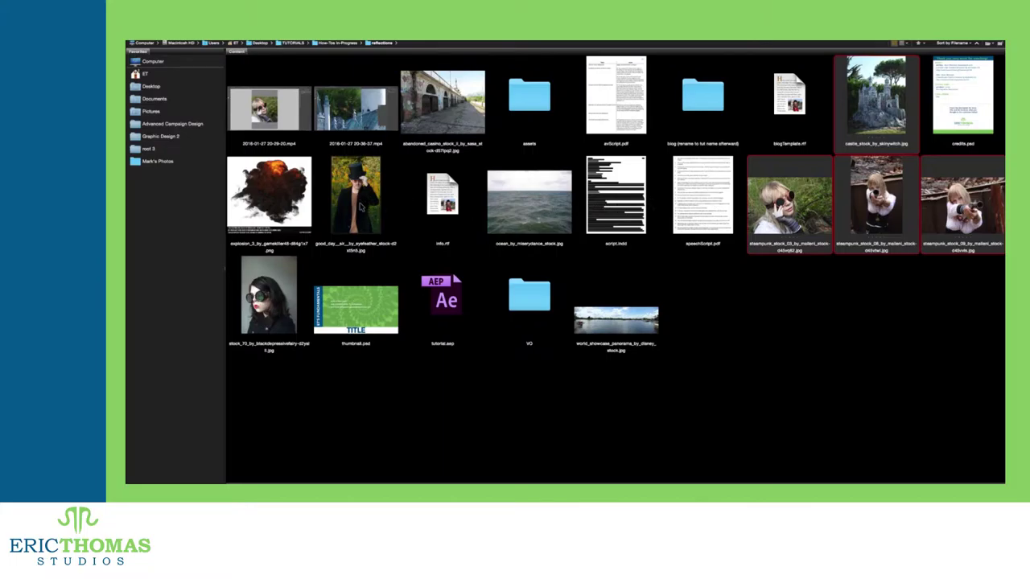
pyautogui.keyDown('super'); pyautogui.click(360, 208); pyautogui.keyUp('super')
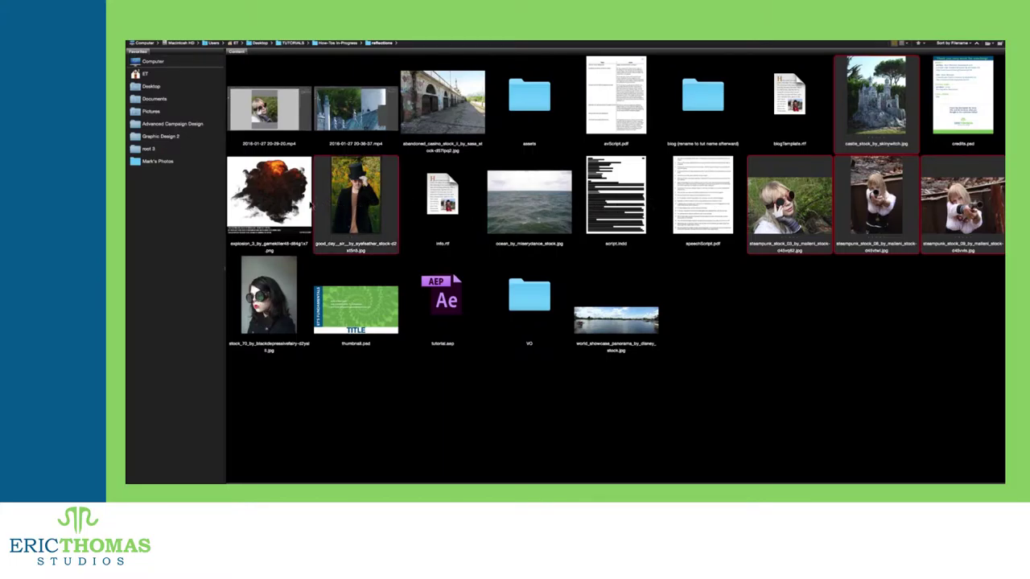
pyautogui.keyDown('super'); pyautogui.click(292, 204); pyautogui.keyUp('super')
pyautogui.keyDown('super'); pyautogui.click(281, 299); pyautogui.keyUp('super')
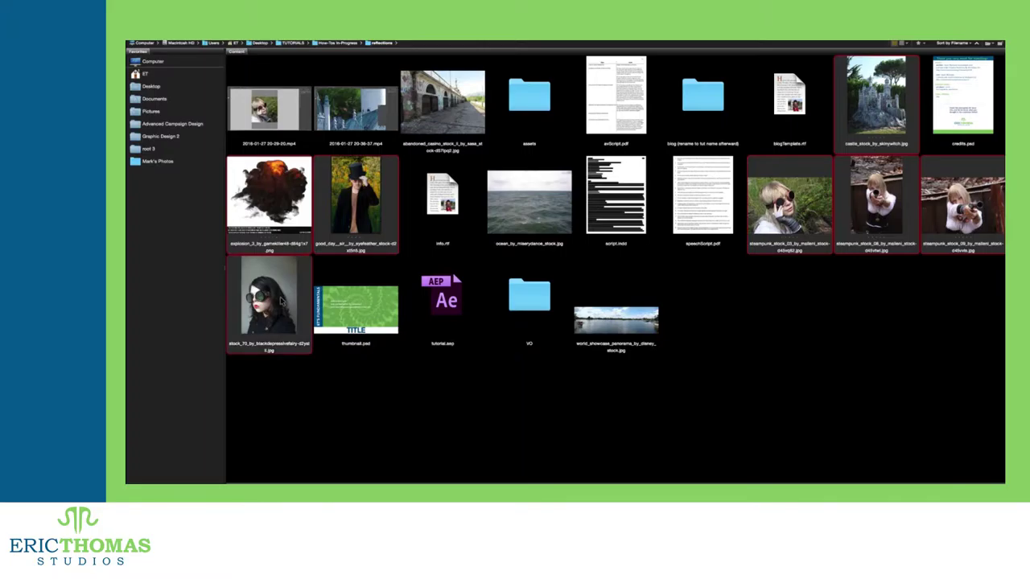
pyautogui.keyDown('super'); pyautogui.click(632, 316); pyautogui.keyUp('super')
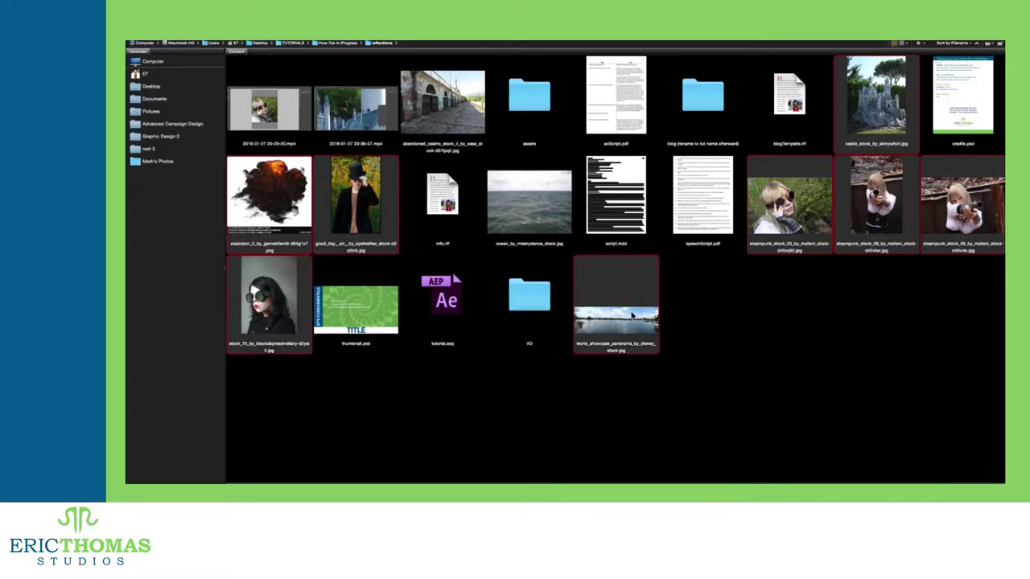
pyautogui.keyDown('super'); pyautogui.click(455, 104); pyautogui.keyUp('super')
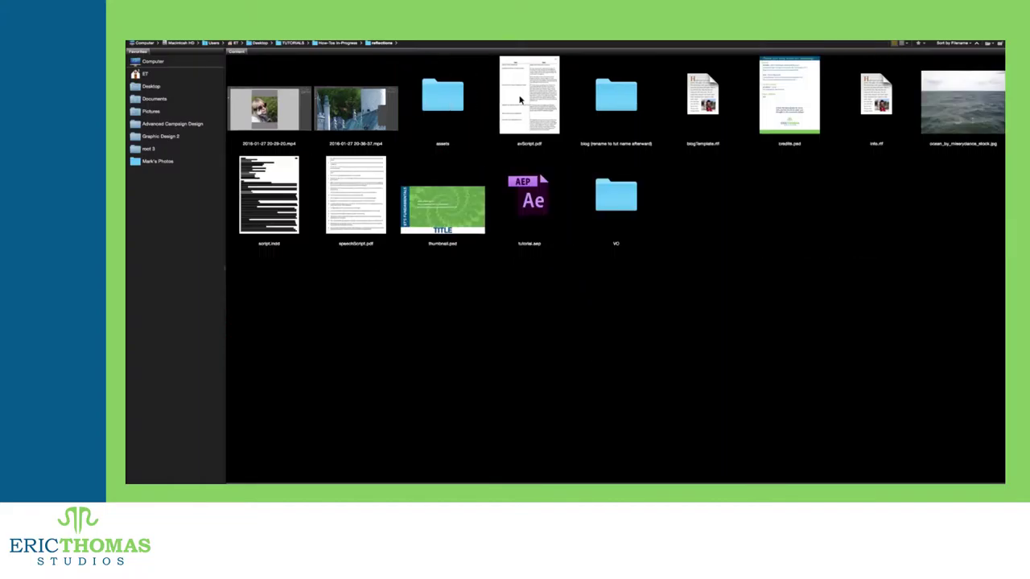
pyautogui.moveTo(943, 106); pyautogui.dragTo(452, 98)
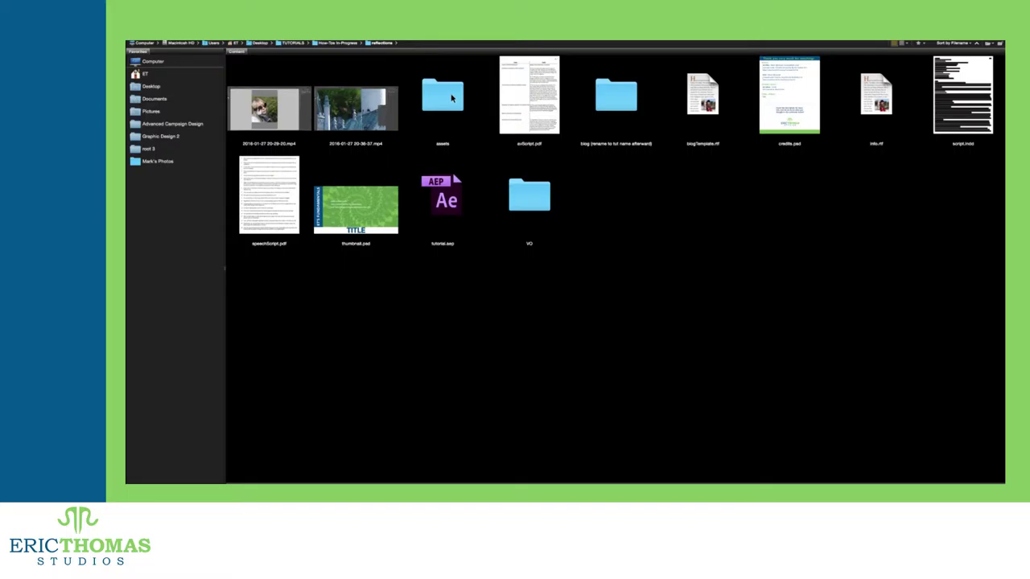
pyautogui.doubleClick(445, 99)
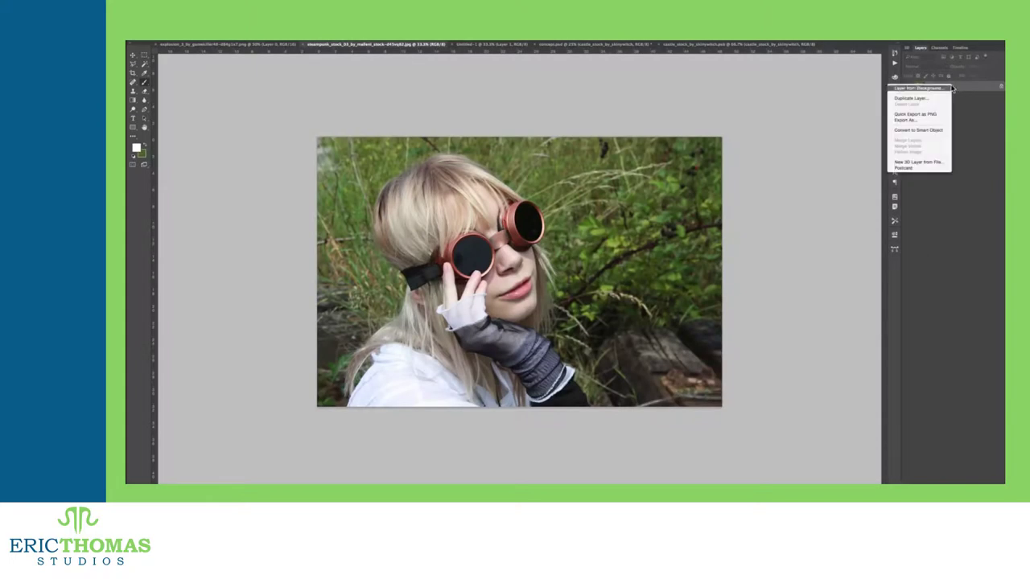
# Step: Duplicate the steampunk photo's background layer into the Untitled-1 document and convert the duplicate to a smart object
pyautogui.click(917, 96)
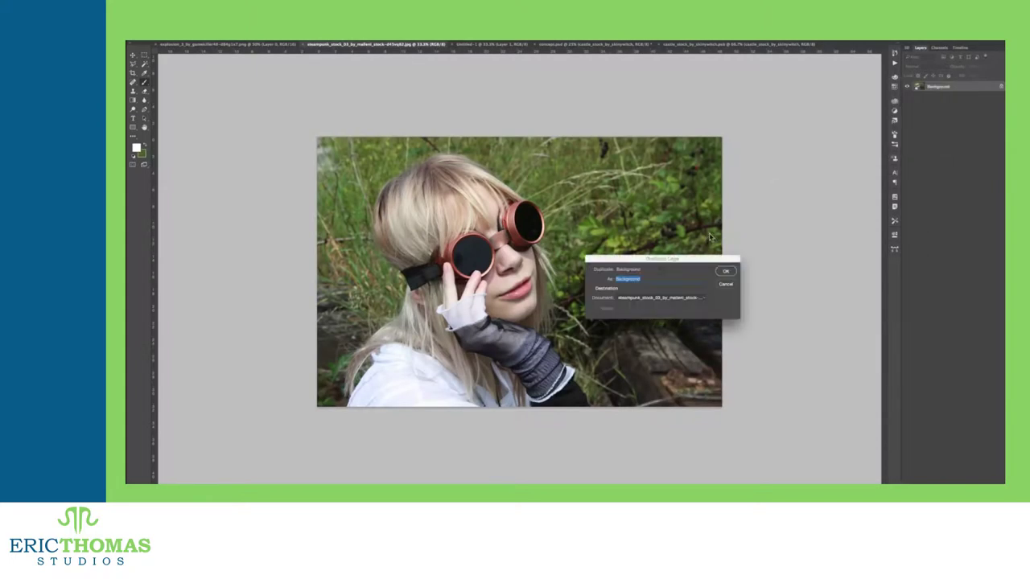
pyautogui.click(660, 298)
pyautogui.click(644, 304)
pyautogui.click(725, 271)
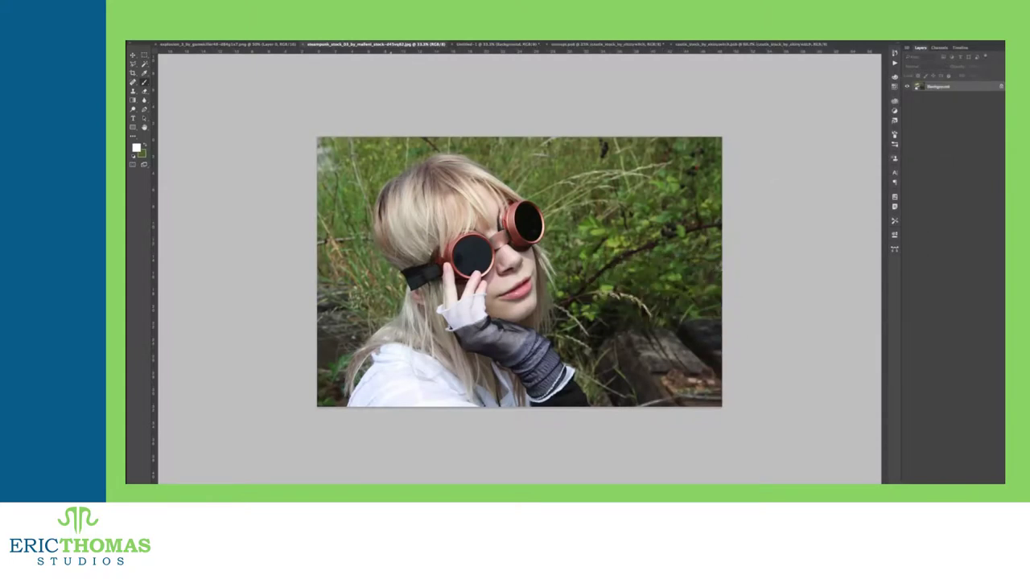
pyautogui.click(303, 45)
pyautogui.click(326, 45)
pyautogui.rightClick(938, 100)
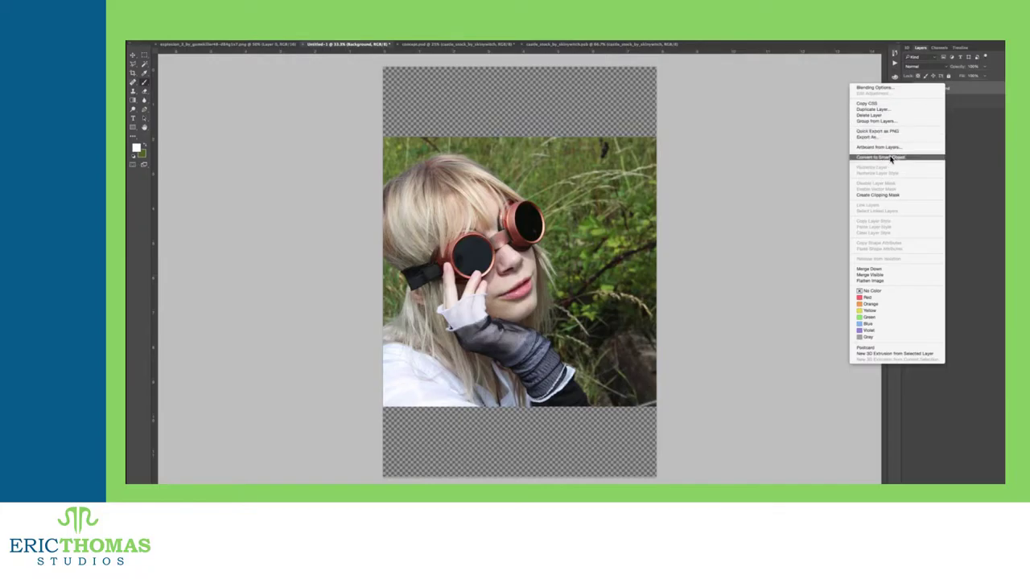
pyautogui.click(896, 156)
pyautogui.hotkey('ctrl', 't')
pyautogui.moveTo(722, 137); pyautogui.dragTo(732, 130)
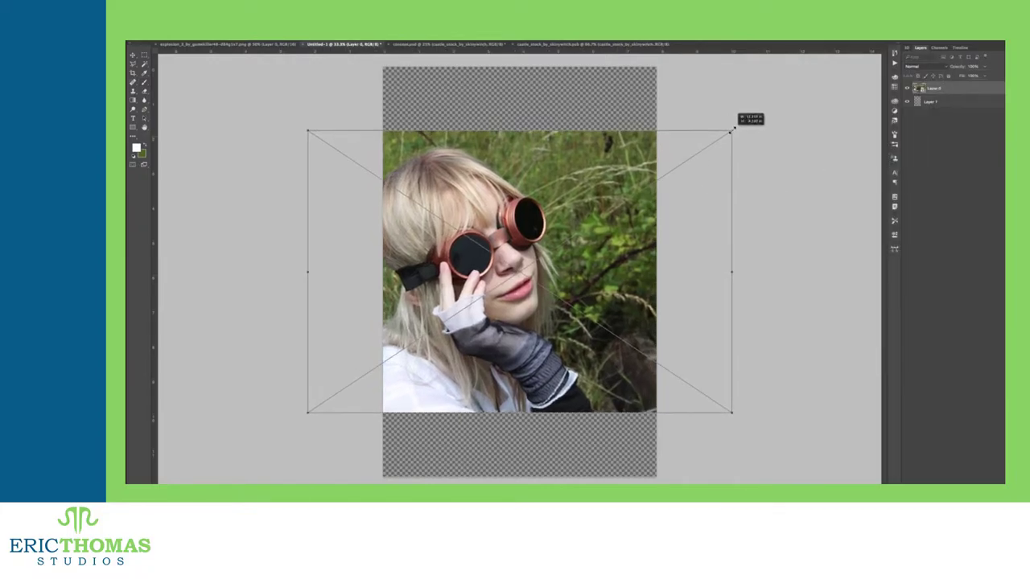
pyautogui.press('Escape')
# Step: Rotate the Untitled-1 canvas 90° clockwise to make it landscape
pyautogui.click(224, 41)
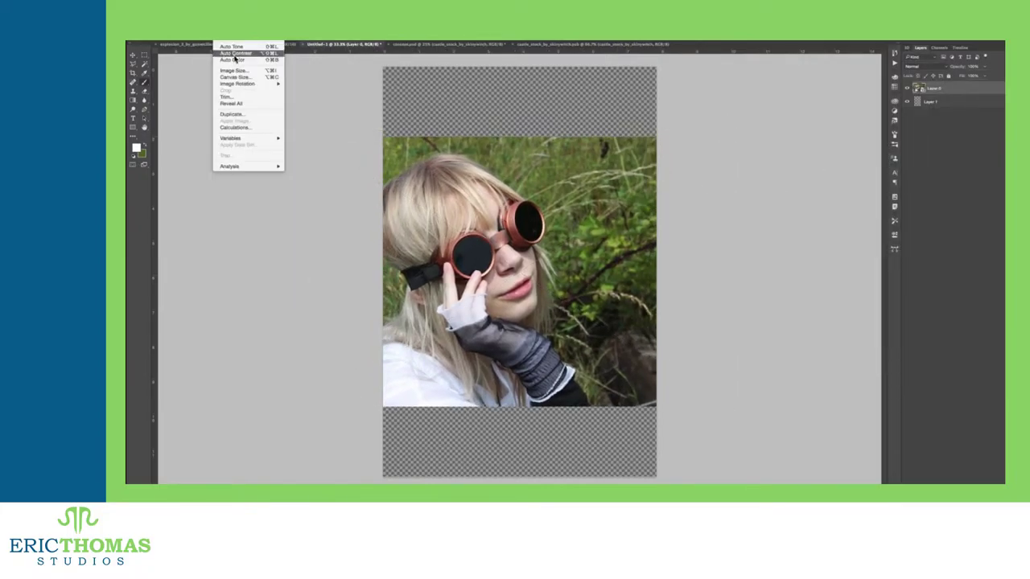
pyautogui.moveTo(241, 84)
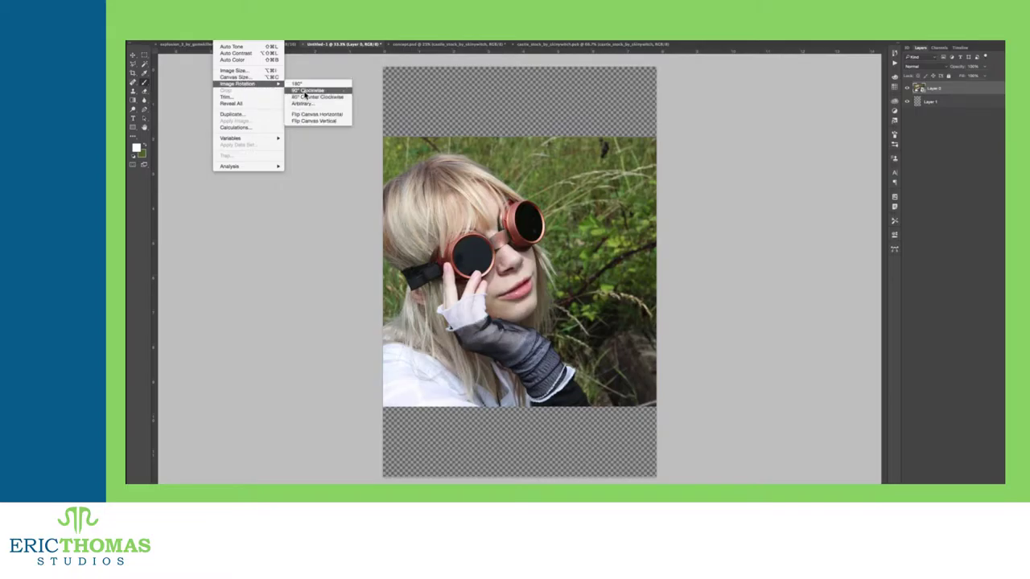
pyautogui.click(307, 90)
# Step: Rotate the photo layer back upright and scale it up slightly to fill the landscape canvas
pyautogui.hotkey('ctrl', 't')
pyautogui.moveTo(666, 152); pyautogui.dragTo(486, 230)
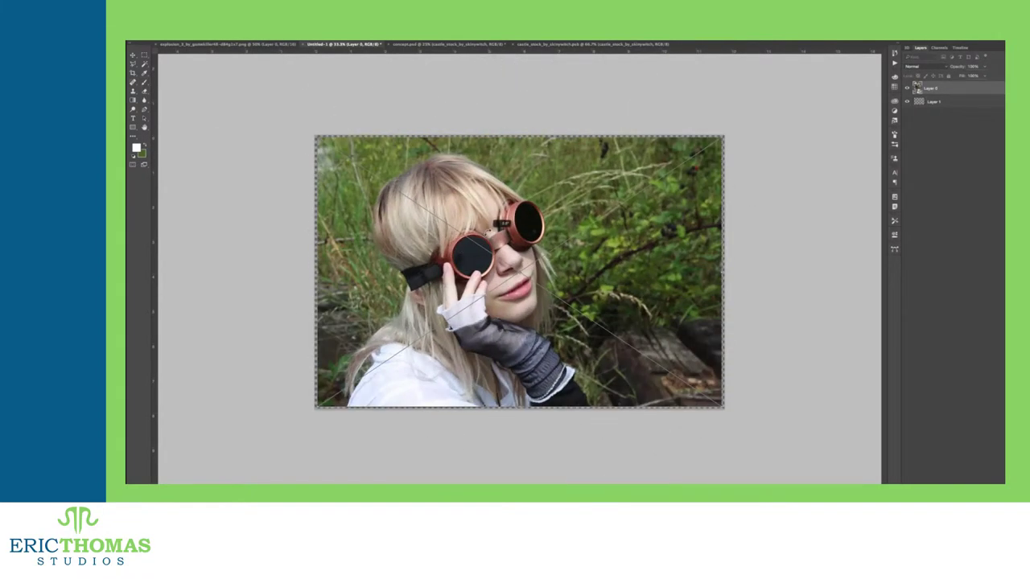
pyautogui.moveTo(315, 136); pyautogui.dragTo(312, 133)
pyautogui.press('Return')
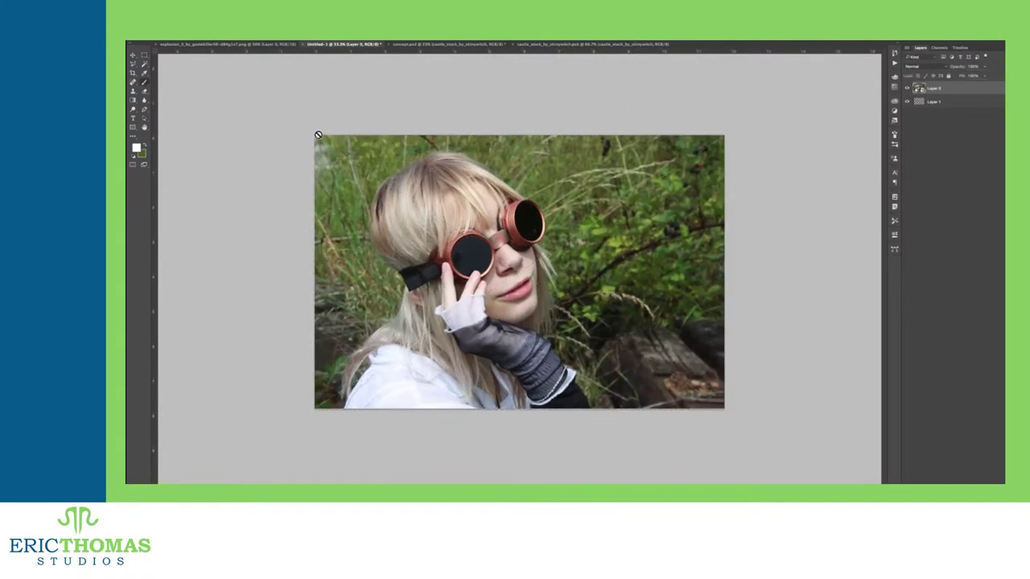
# Step: Select both dark goggle lenses in the photo and copy them to a new layer, checking that layer on its own
pyautogui.press('w')
pyautogui.scroll(3, 517, 228)
pyautogui.scroll(6, 519, 227)
pyautogui.click(535, 224)
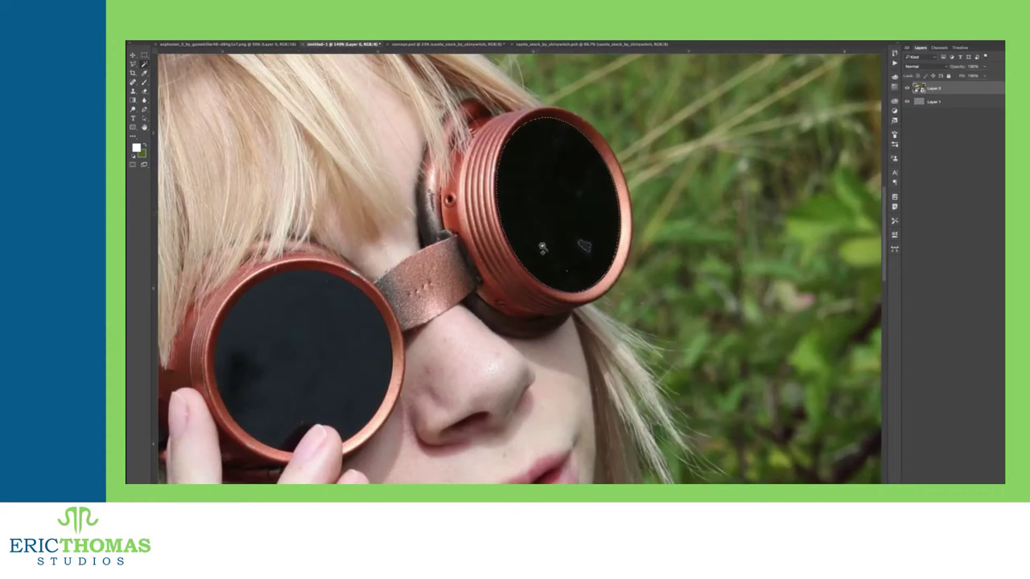
pyautogui.keyDown('shift'); pyautogui.click(237, 373); pyautogui.keyUp('shift')
pyautogui.hotkey('ctrl', '0')
pyautogui.hotkey('ctrl', 'j')
pyautogui.keyDown('alt'); pyautogui.click(907, 89); pyautogui.keyUp('alt')
pyautogui.keyDown('alt'); pyautogui.click(908, 89); pyautogui.keyUp('alt')
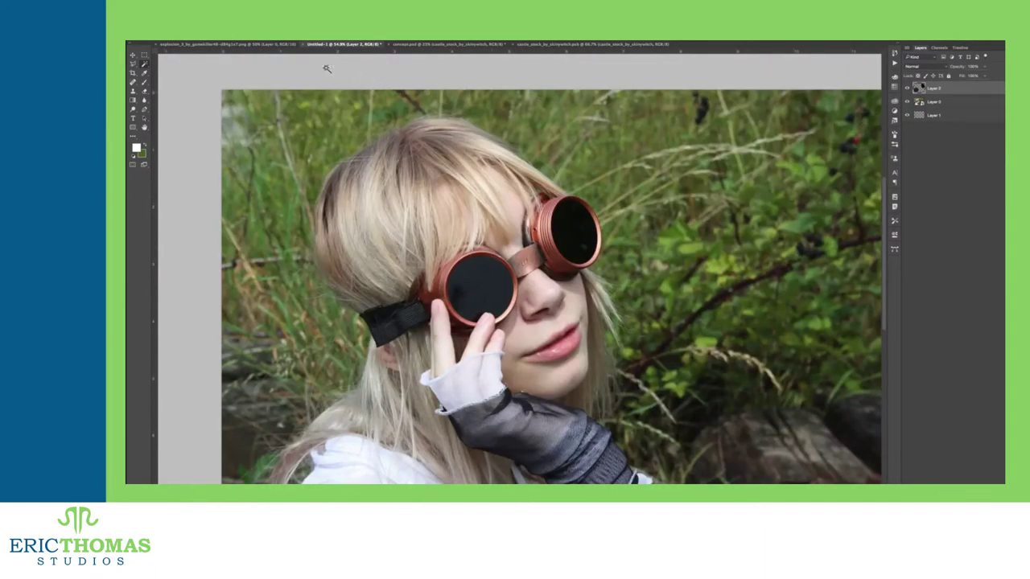
# Step: Copy the explosion without its credit banner into the Untitled-1 document and convert its layer to a smart object
pyautogui.click(268, 46)
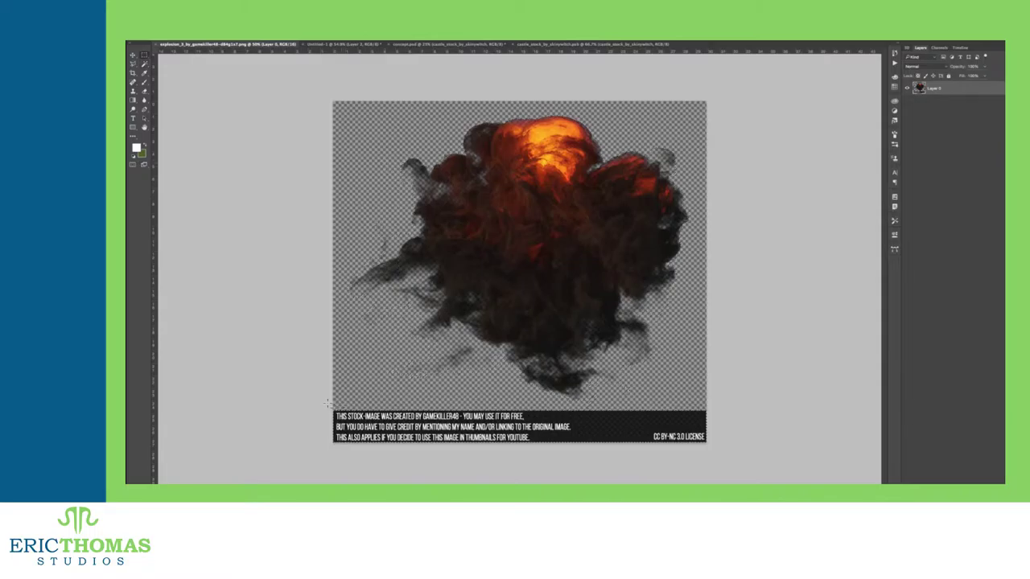
pyautogui.moveTo(327, 403); pyautogui.dragTo(743, 465)
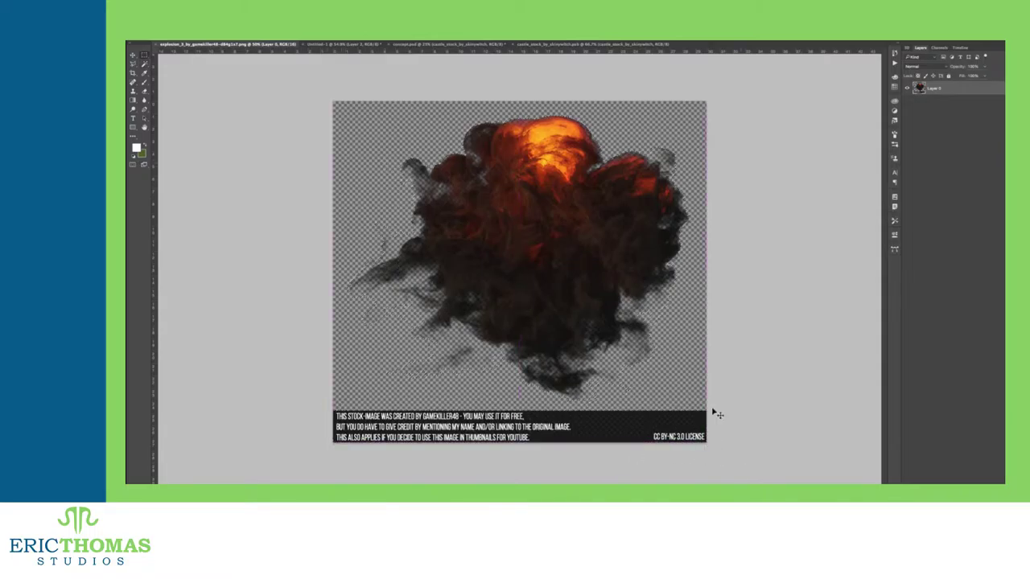
pyautogui.click(342, 44)
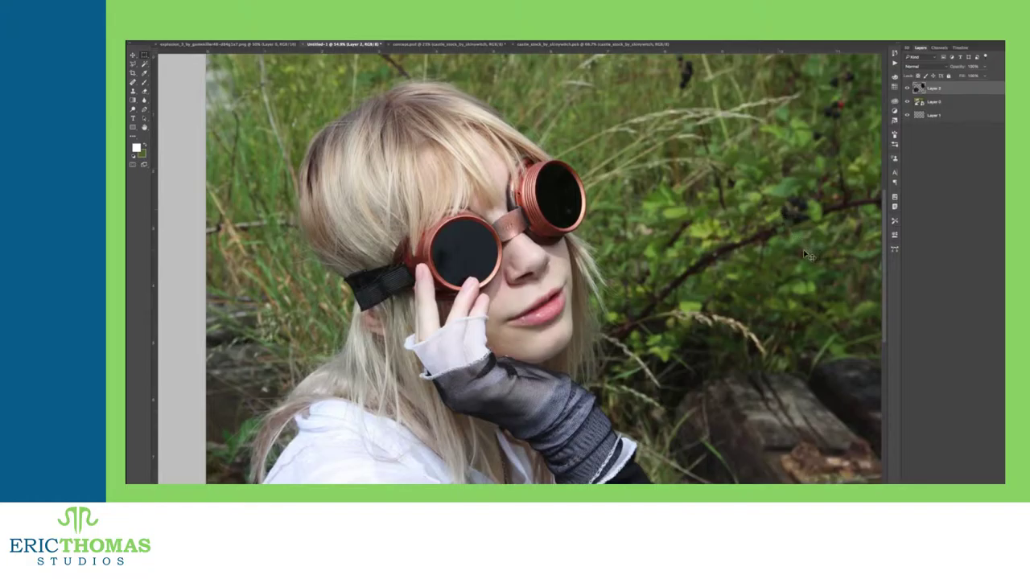
pyautogui.hotkey('ctrl', 'v')
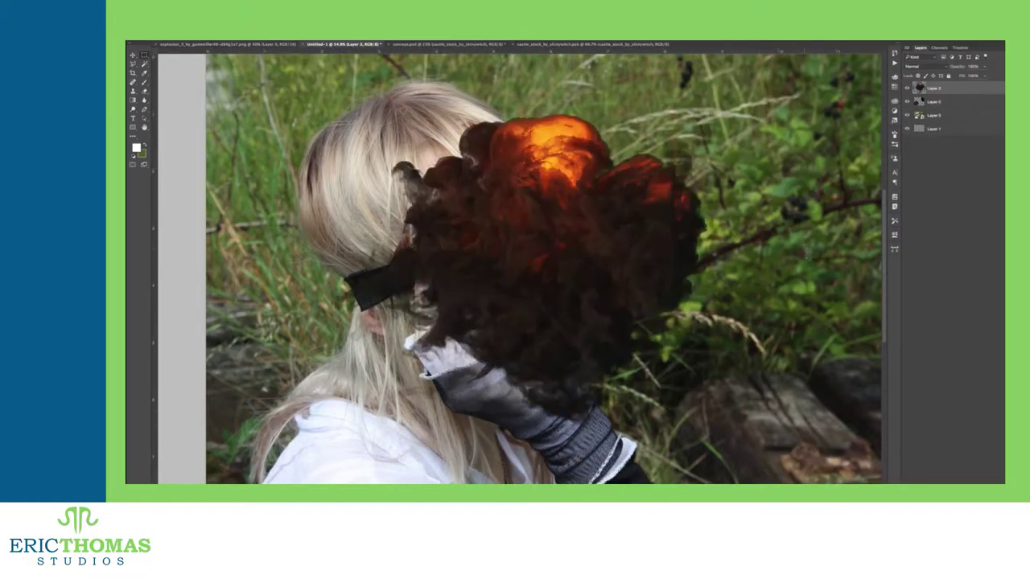
pyautogui.rightClick(952, 88)
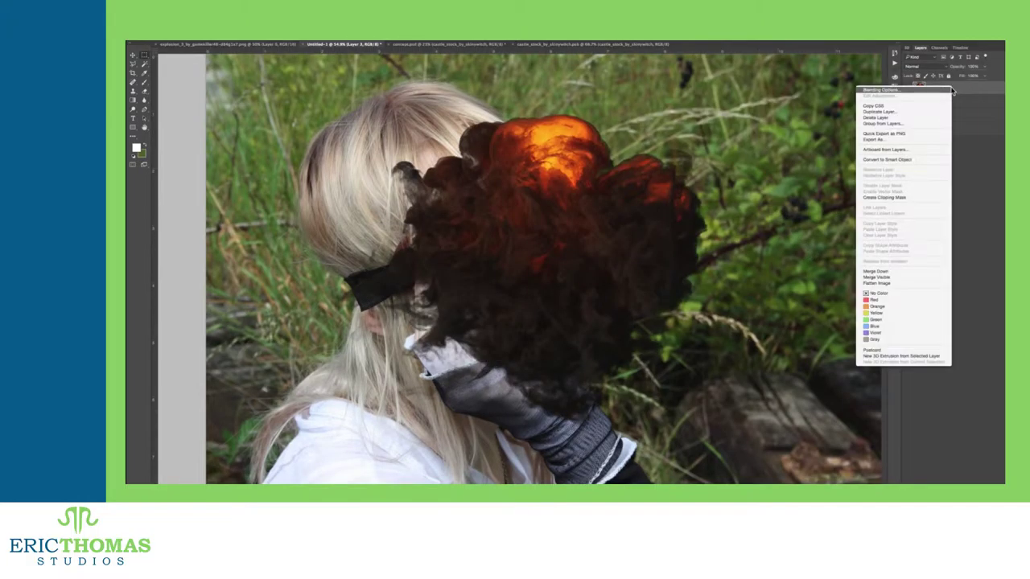
pyautogui.click(891, 160)
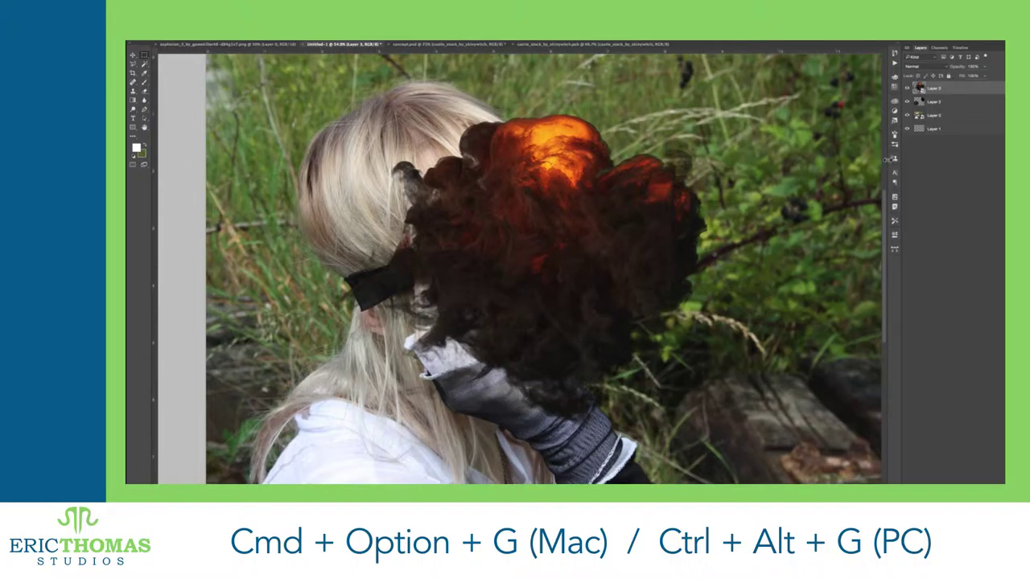
# Step: Clip the explosion layer to the lens layer and scale it down slightly so the fire fills the far lens
pyautogui.keyDown('alt'); pyautogui.click(938, 117); pyautogui.keyUp('alt')
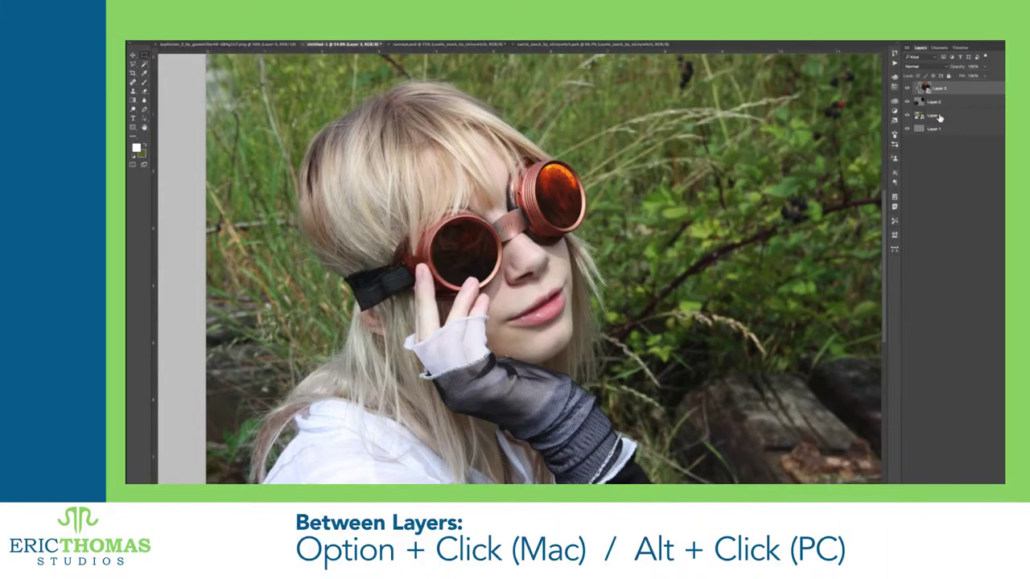
pyautogui.hotkey('ctrl', 't')
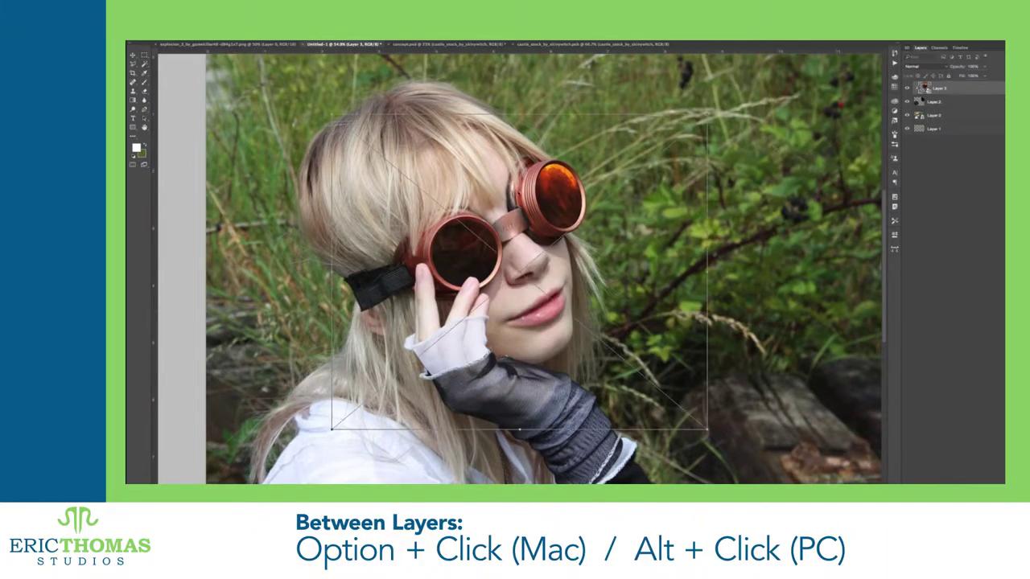
pyautogui.moveTo(708, 113); pyautogui.dragTo(678, 142)
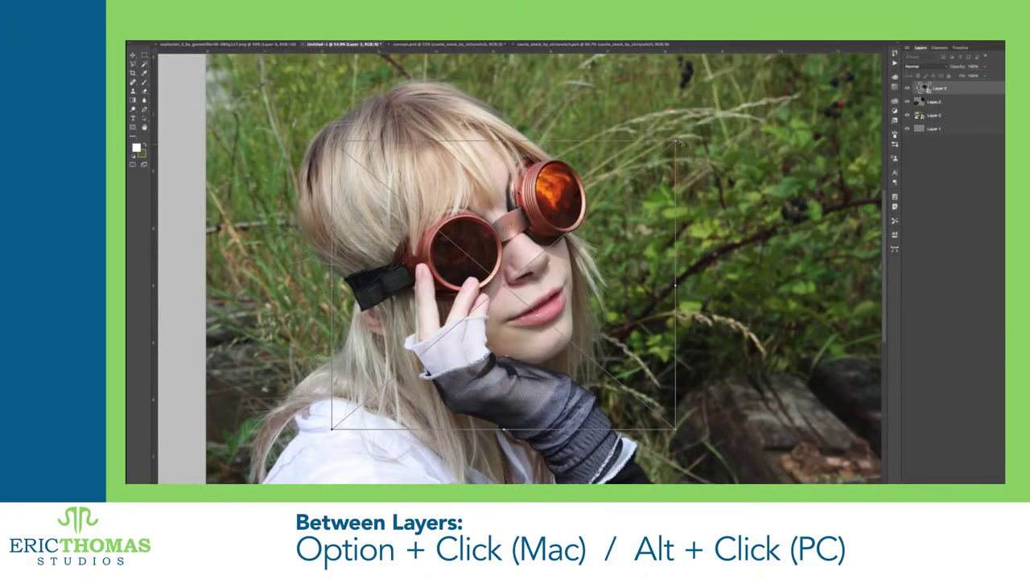
pyautogui.press('Return')
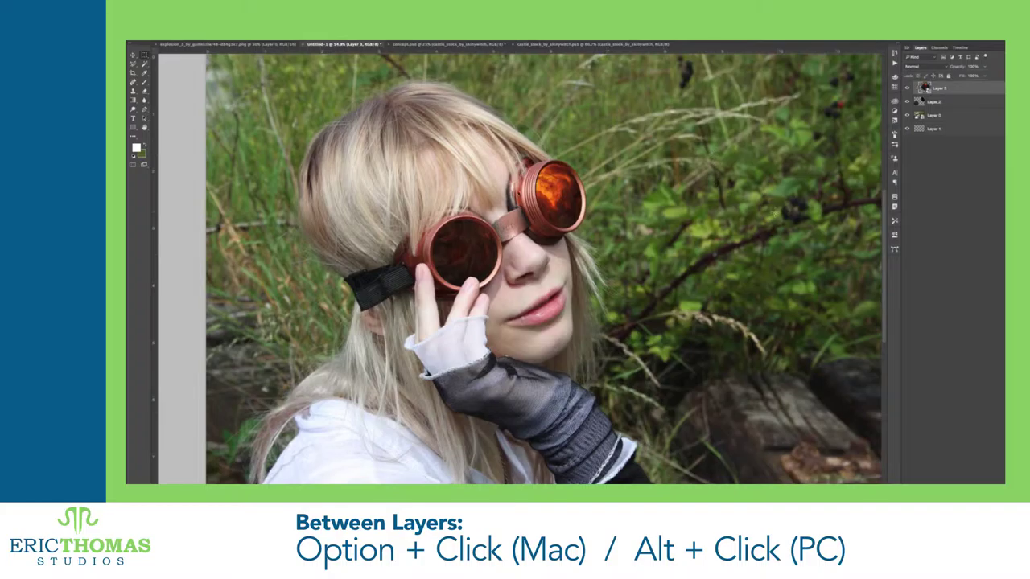
# Step: Lower the opacity of the clipped explosion layer so the reflection blends into the lenses
pyautogui.scroll(-2, 773, 212)
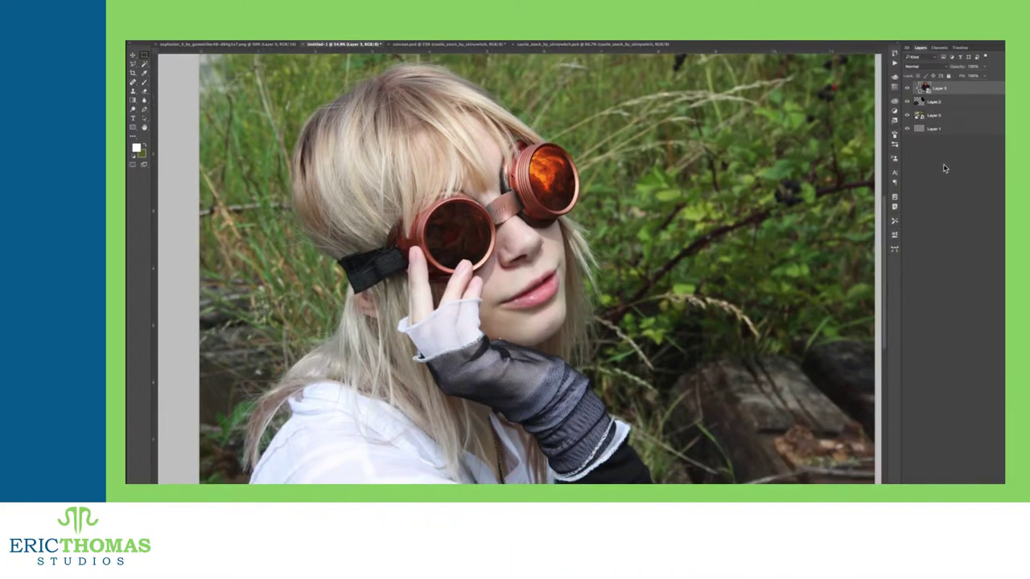
pyautogui.scroll(-3, 729, 192)
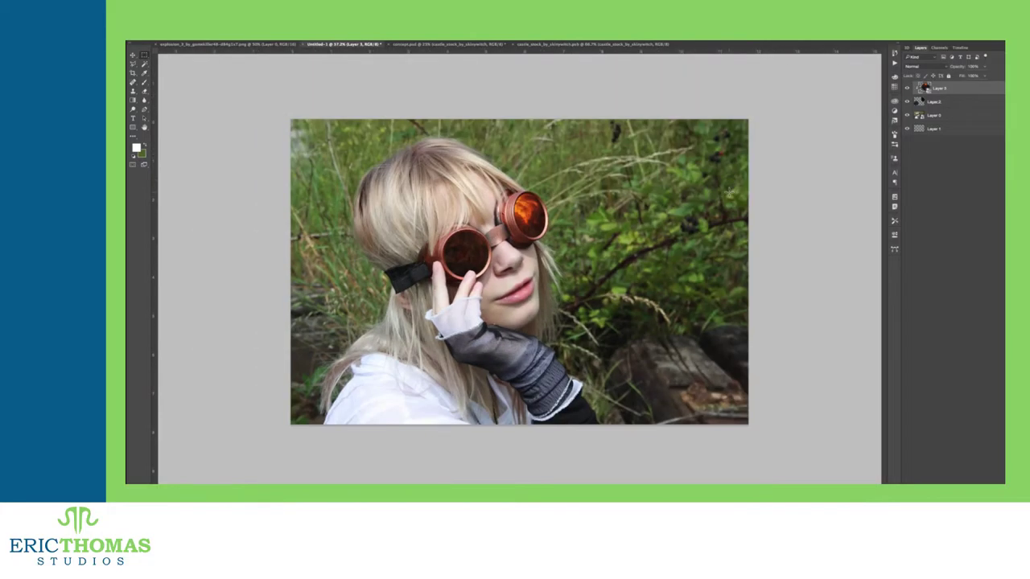
pyautogui.moveTo(959, 70); pyautogui.dragTo(943, 71)
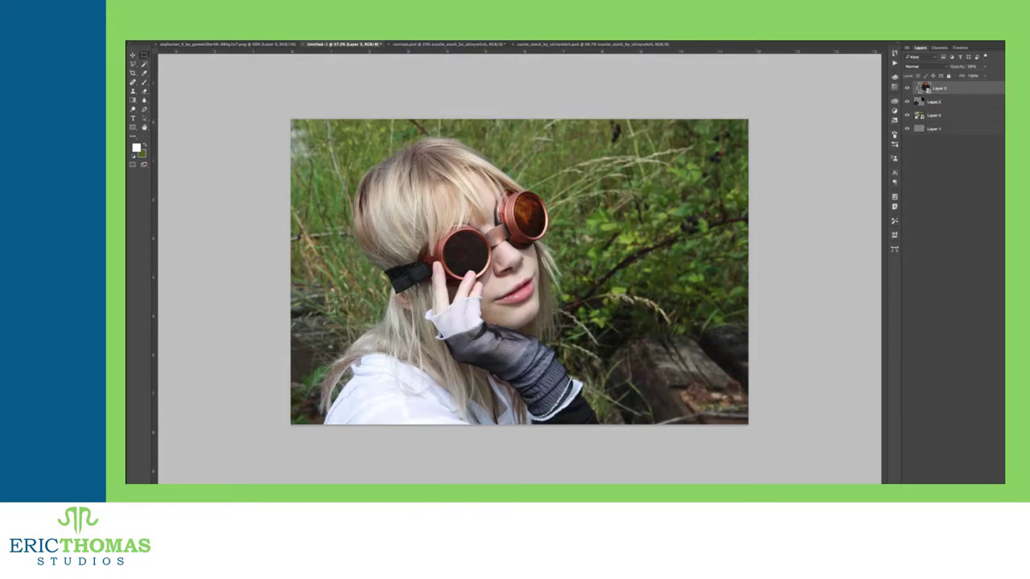
# Step: Add a Color Lookup adjustment layer on top of the composition using the TensionGreen.3DL 3DLUT file
pyautogui.click(973, 482)
pyautogui.click(978, 443)
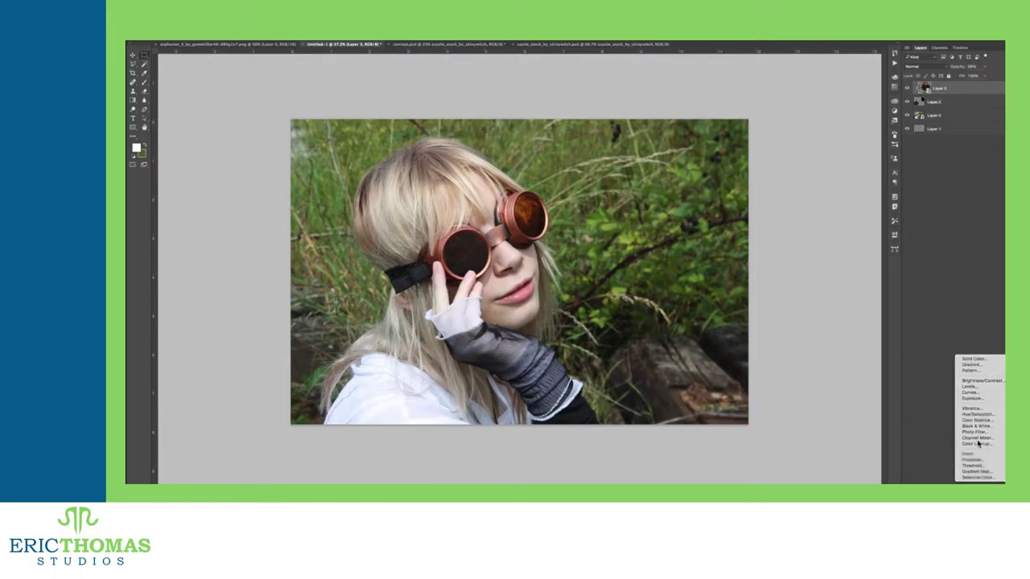
pyautogui.click(976, 444)
pyautogui.click(851, 251)
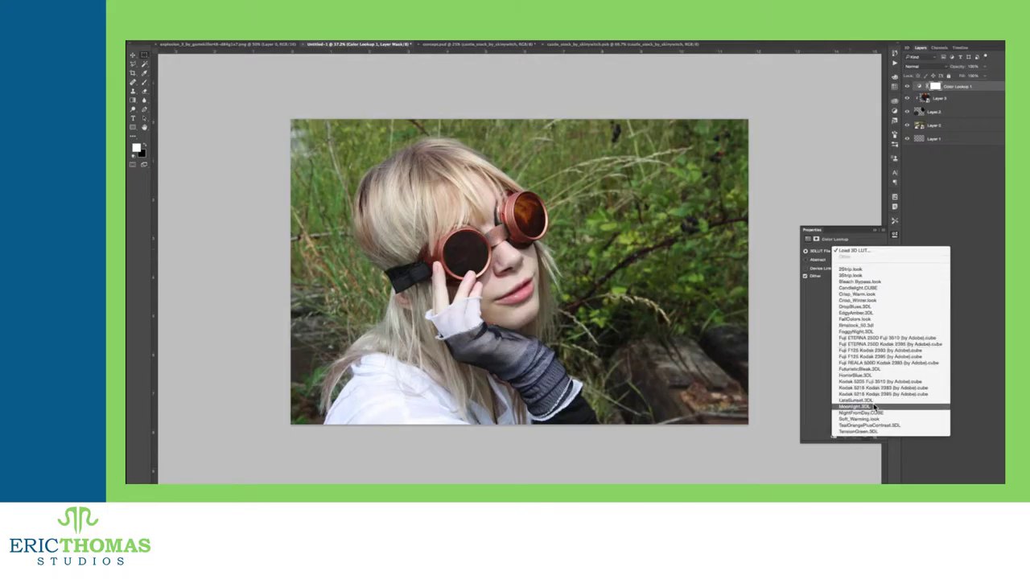
pyautogui.click(872, 433)
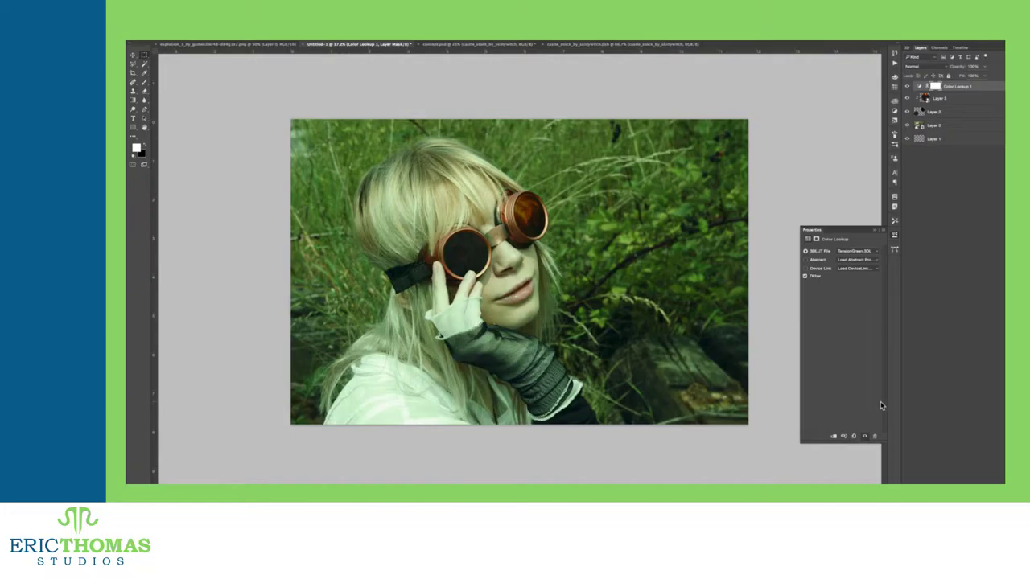
# Step: Change the 3DLUT file of the Color Lookup adjustment layer to FuturisticBleak.3DL
pyautogui.click(866, 252)
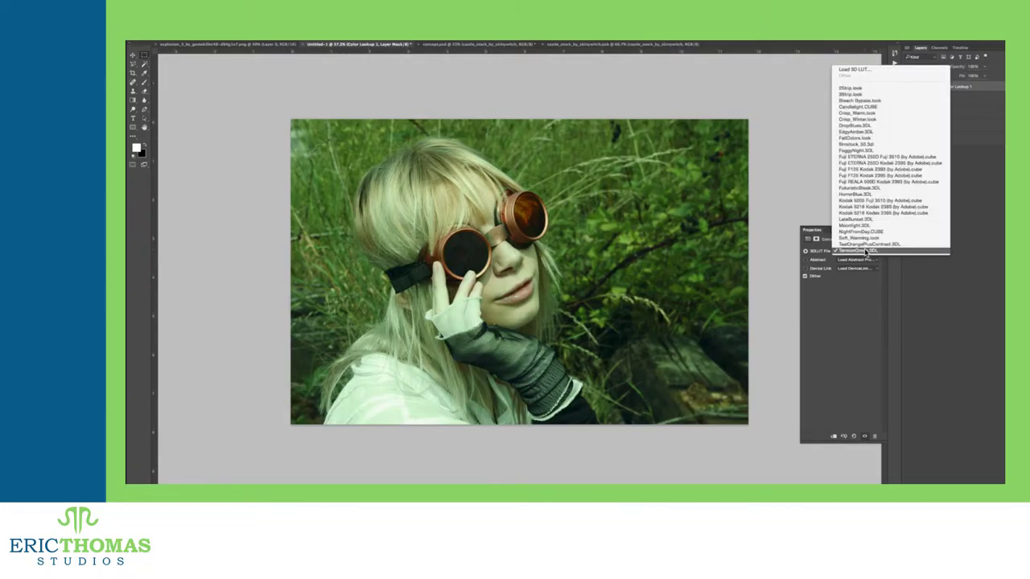
pyautogui.click(871, 189)
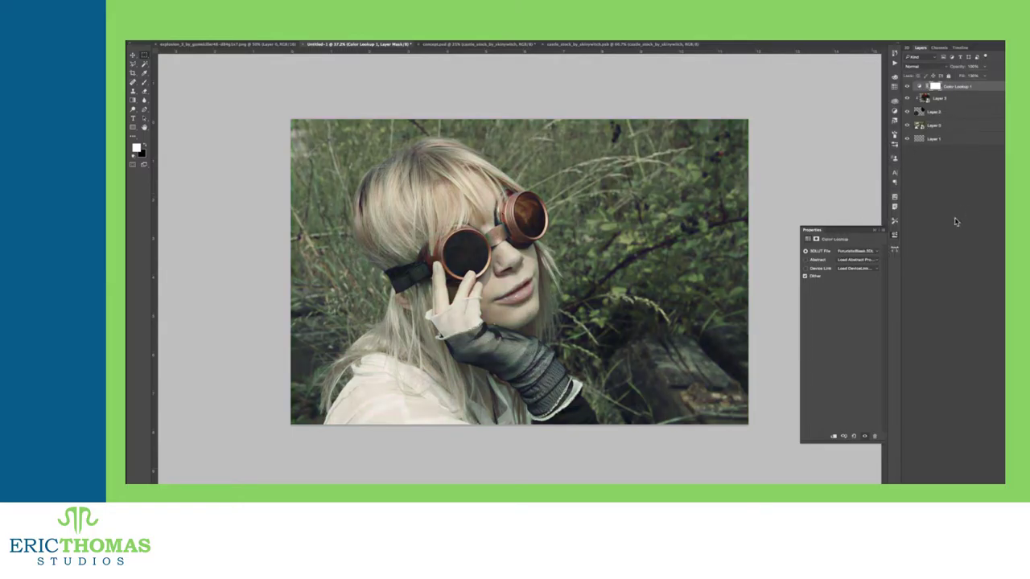
# Step: Duplicate the Color Lookup adjustment layer and set the copy's blending mode to Overlay
pyautogui.press('super+j')
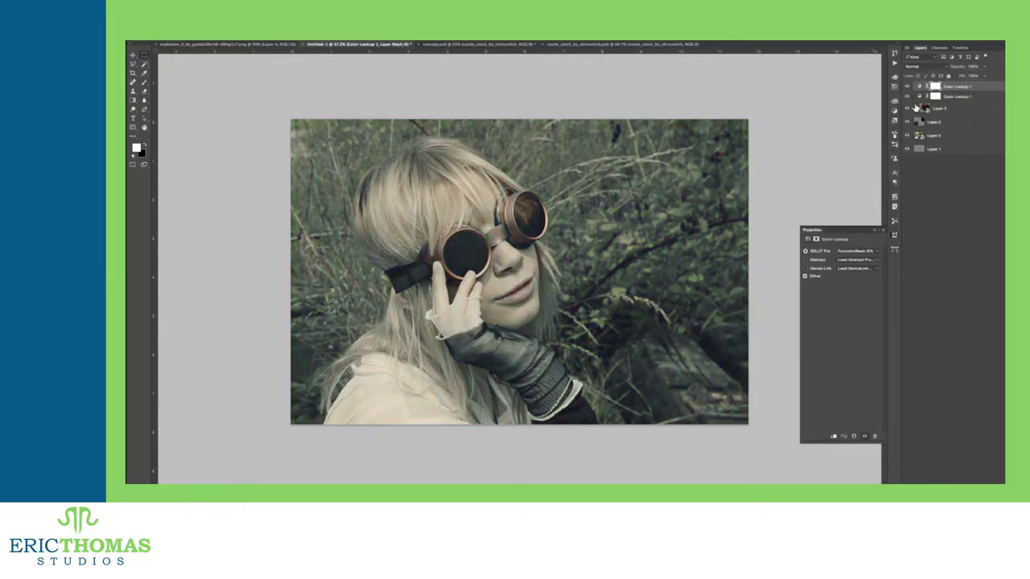
pyautogui.click(916, 68)
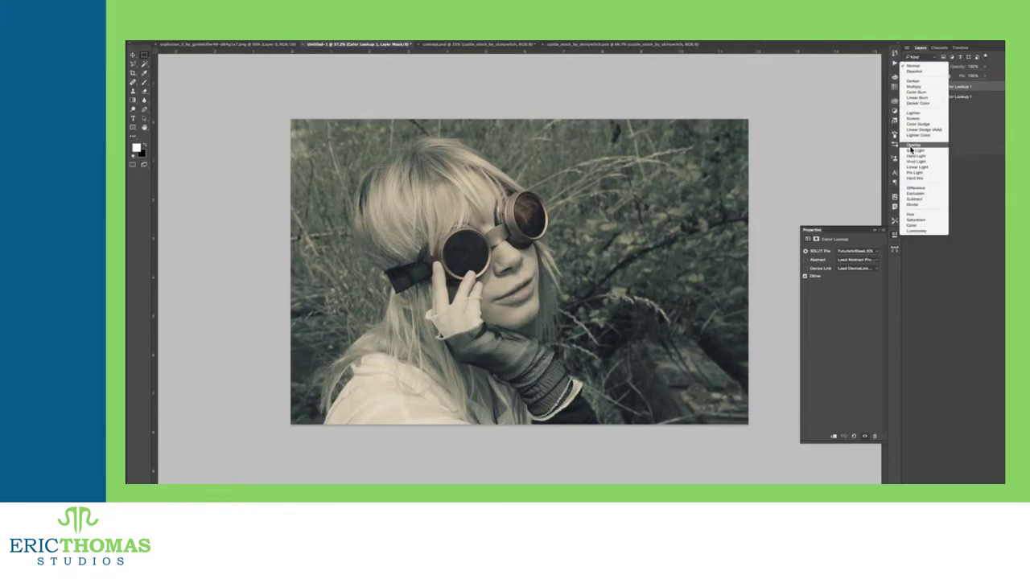
pyautogui.click(912, 148)
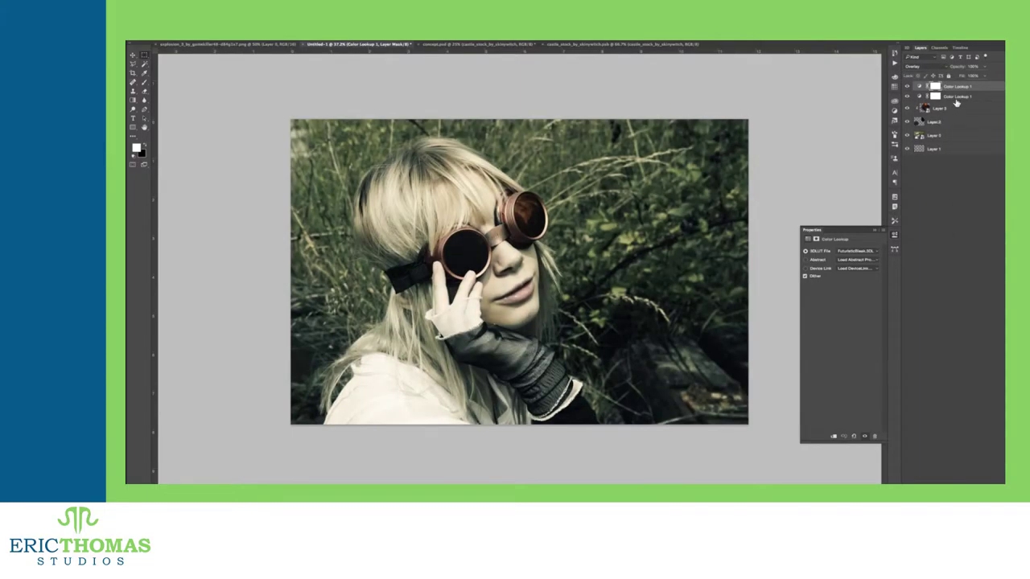
pyautogui.moveTo(959, 70); pyautogui.dragTo(960, 103)
# Step: Create a new layer above the explosion layer and fill it with a saturated violet-blue foreground color
pyautogui.click(968, 110)
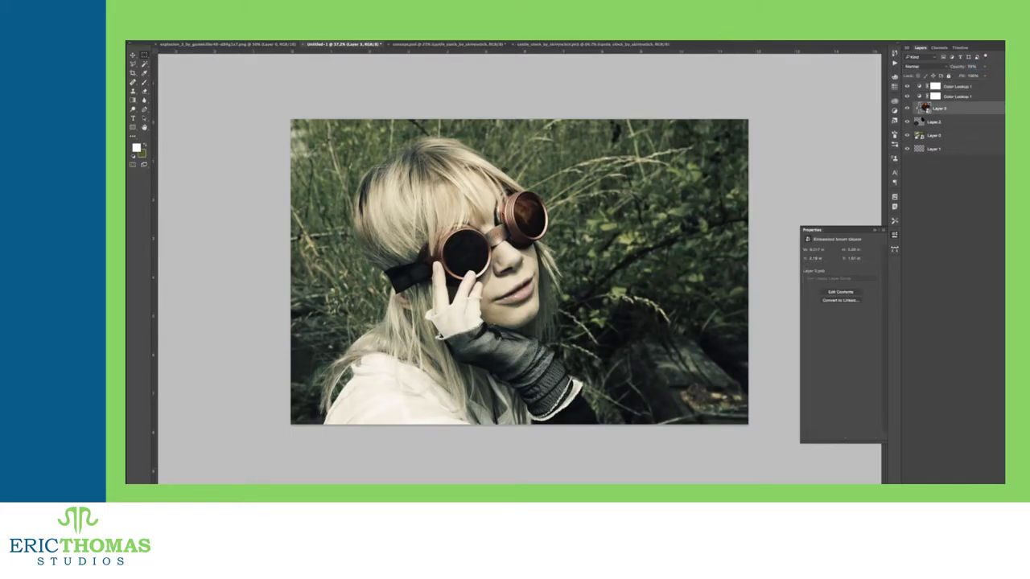
pyautogui.click(963, 482)
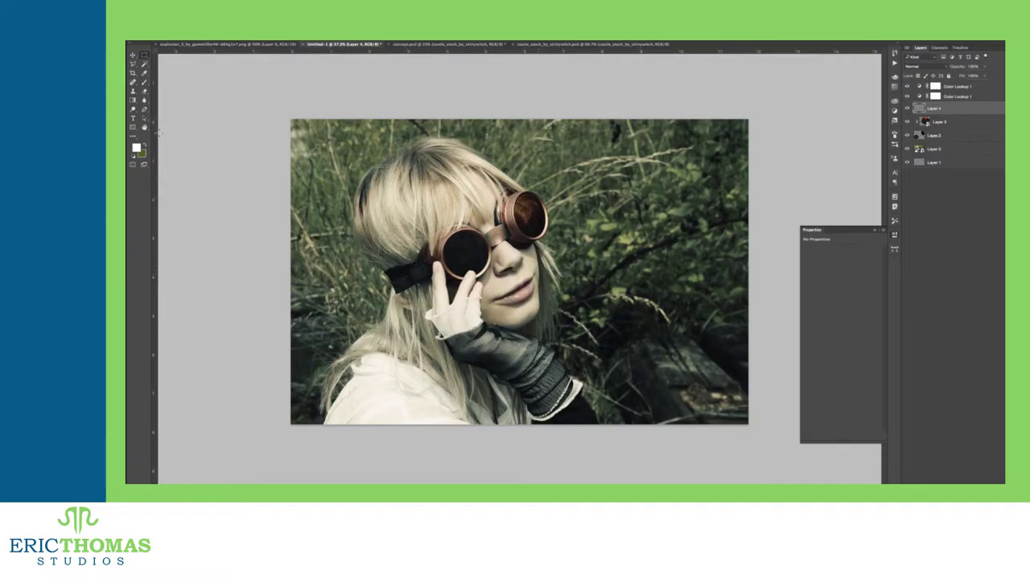
pyautogui.click(136, 148)
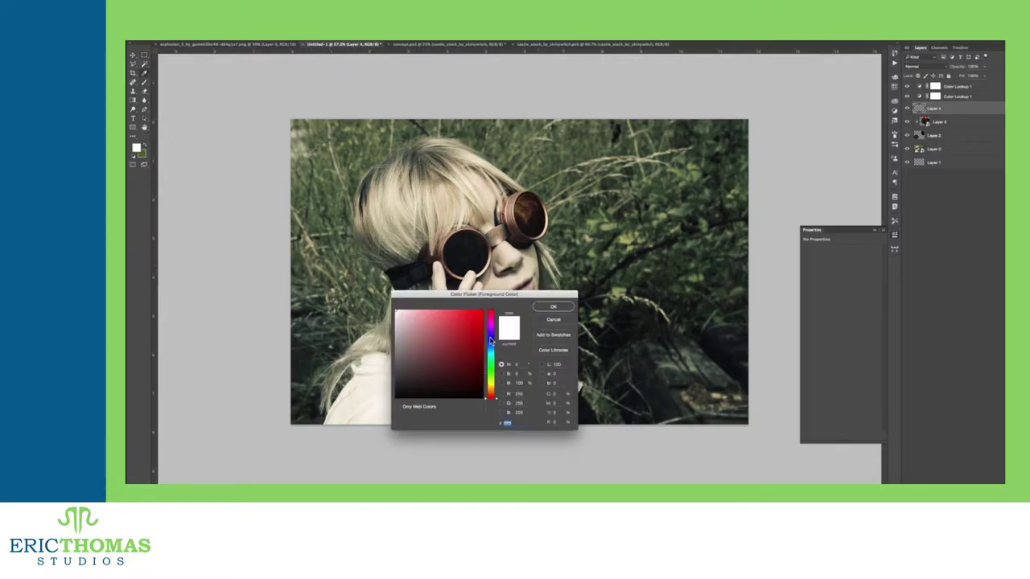
pyautogui.click(490, 338)
pyautogui.moveTo(472, 333); pyautogui.dragTo(451, 318)
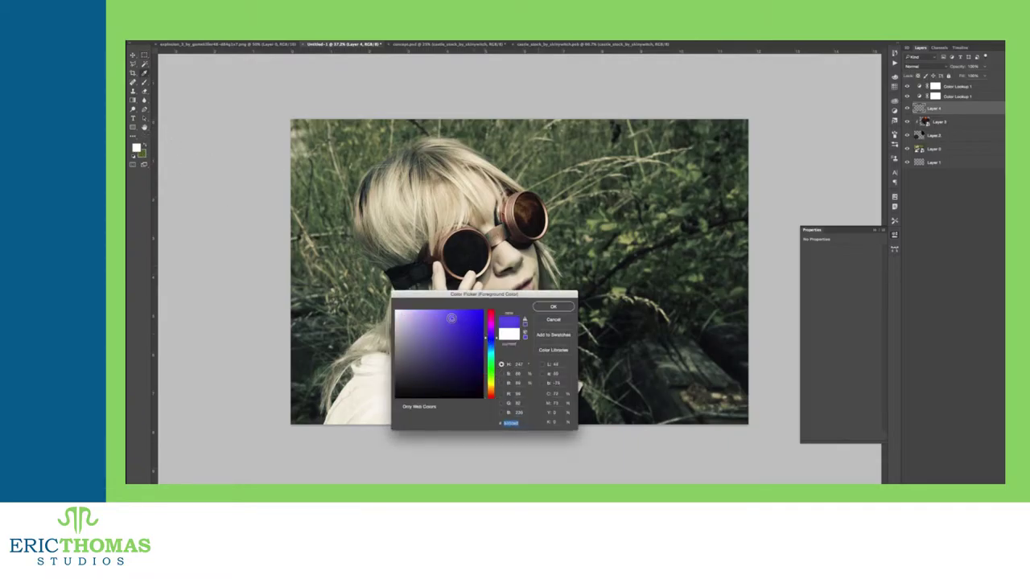
pyautogui.click(551, 308)
pyautogui.hotkey('alt', 'BackSpace')
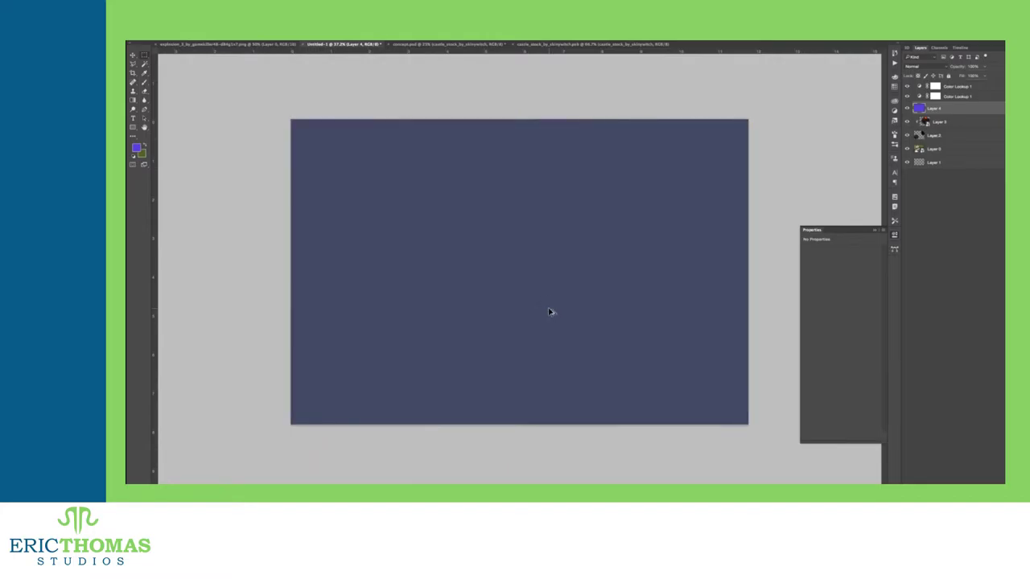
# Step: Clip the violet-blue fill layer to the lenses and change its blending mode
pyautogui.hotkey('ctrl', 'alt', 'g')
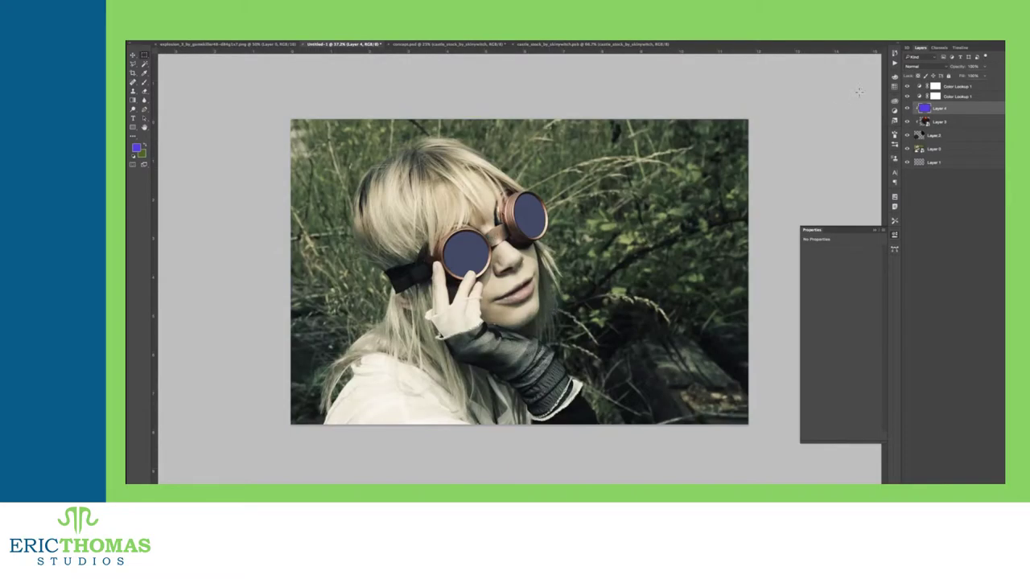
pyautogui.click(941, 67)
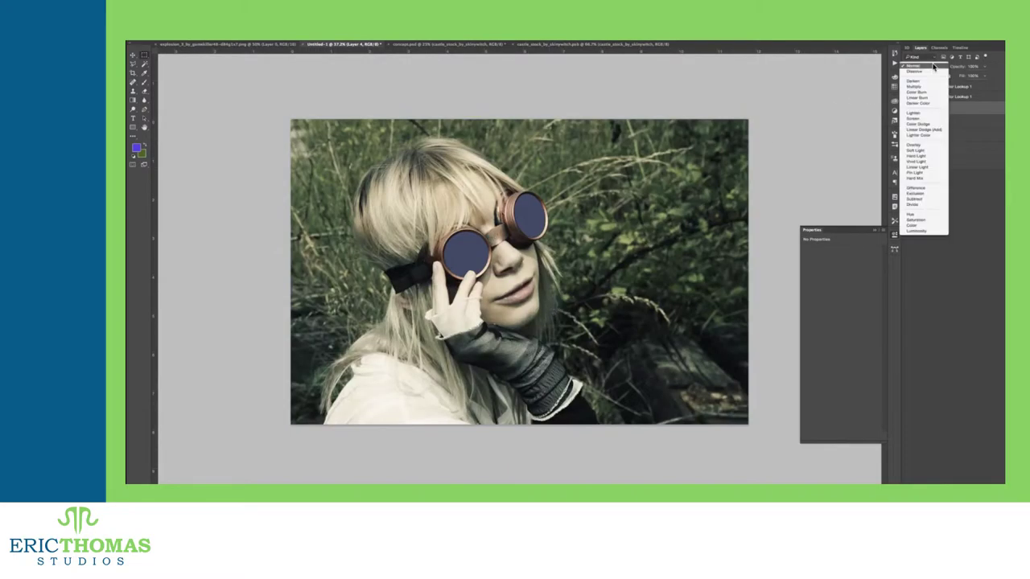
pyautogui.click(917, 230)
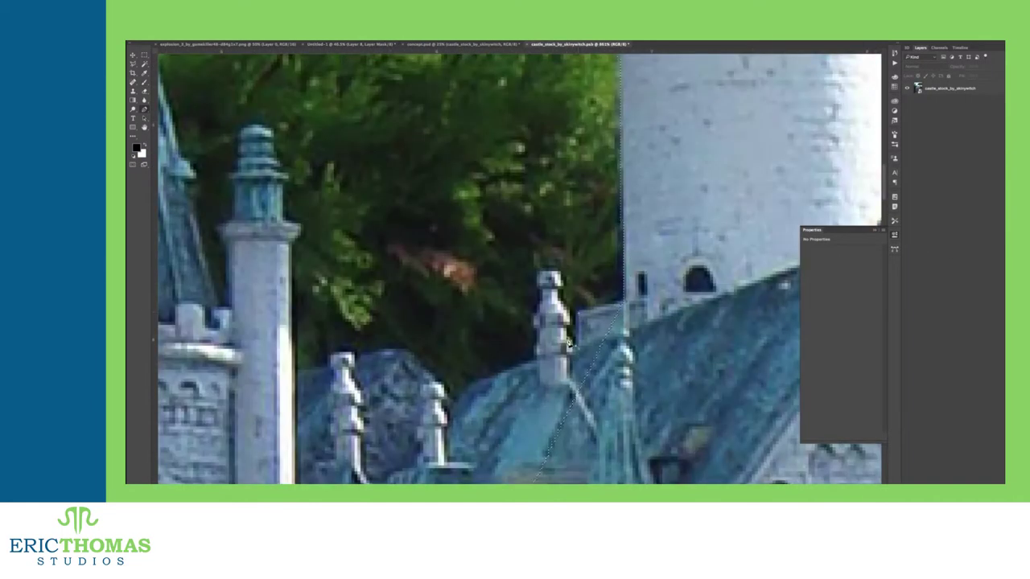
# Step: Continue the Pen path around the castle's stone pinnacles and the blue roofline beside the large white tower
pyautogui.click(563, 275)
pyautogui.click(538, 310)
pyautogui.click(475, 378)
pyautogui.click(448, 408)
pyautogui.click(437, 385)
pyautogui.click(358, 355)
pyautogui.moveTo(326, 362); pyautogui.dragTo(406, 362)
pyautogui.click(363, 224)
pyautogui.scroll(6, 366, 201)
pyautogui.hscroll(-5, 366, 202)
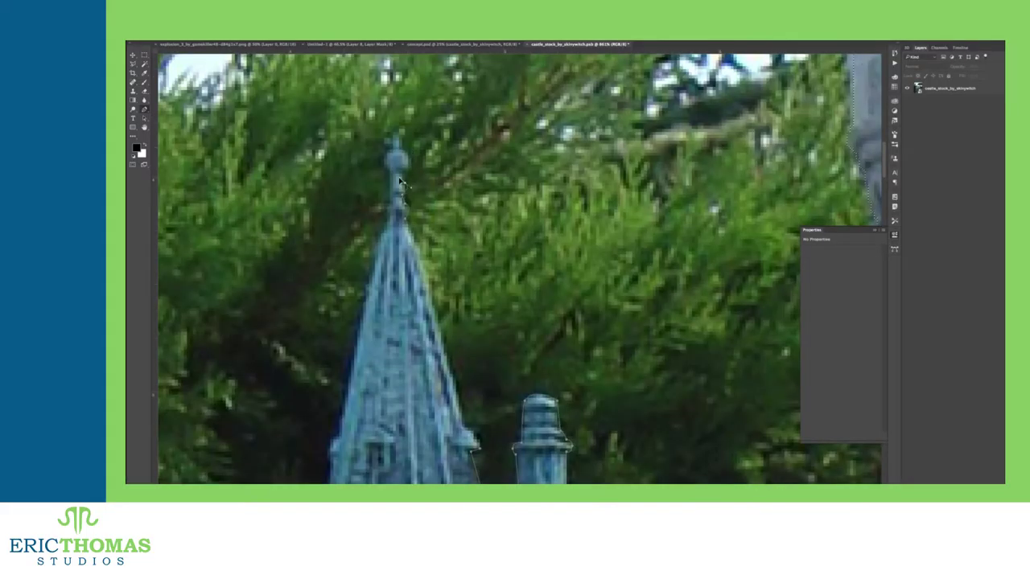
# Step: Trace the Pen path around the tall blue spire and down its round tower to the sloping roof below
pyautogui.click(388, 219)
pyautogui.scroll(-10, 388, 219)
pyautogui.click(398, 297)
pyautogui.click(406, 342)
pyautogui.hscroll(-4, 407, 342)
pyautogui.click(391, 395)
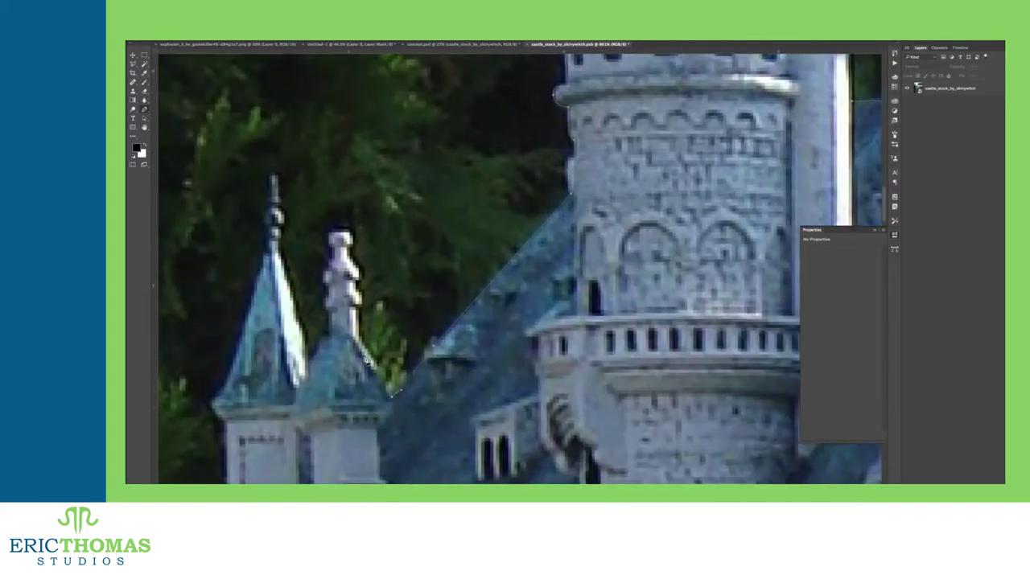
# Step: Trace the Pen path around the two small pointed turrets and down the castle's outer wall toward the rocks
pyautogui.click(359, 337)
pyautogui.moveTo(342, 231); pyautogui.dragTo(324, 231)
pyautogui.hscroll(-5, 410, 234)
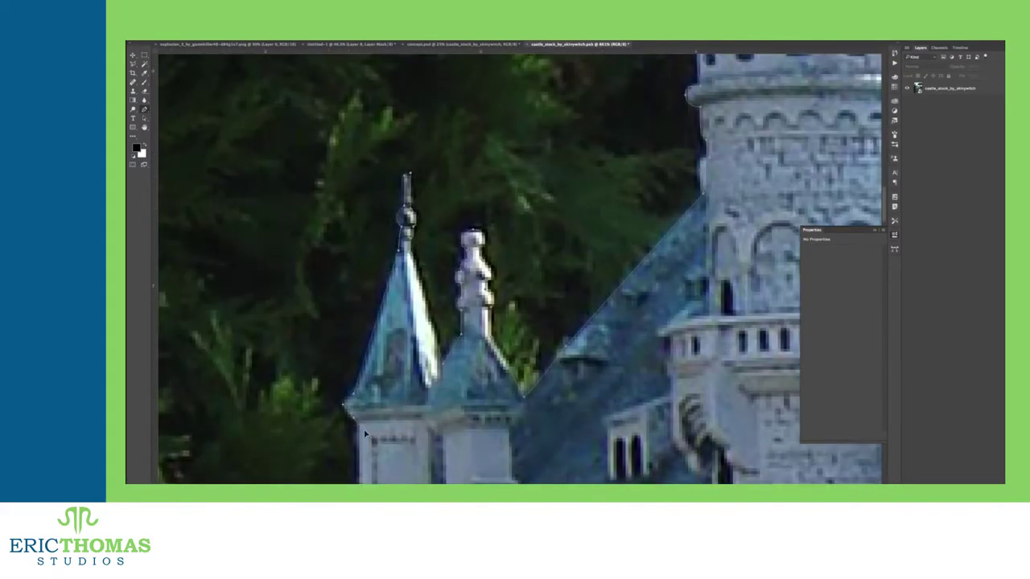
pyautogui.scroll(-8, 370, 338)
pyautogui.click(358, 363)
pyautogui.scroll(-15, 378, 352)
pyautogui.click(375, 345)
pyautogui.scroll(-6, 375, 345)
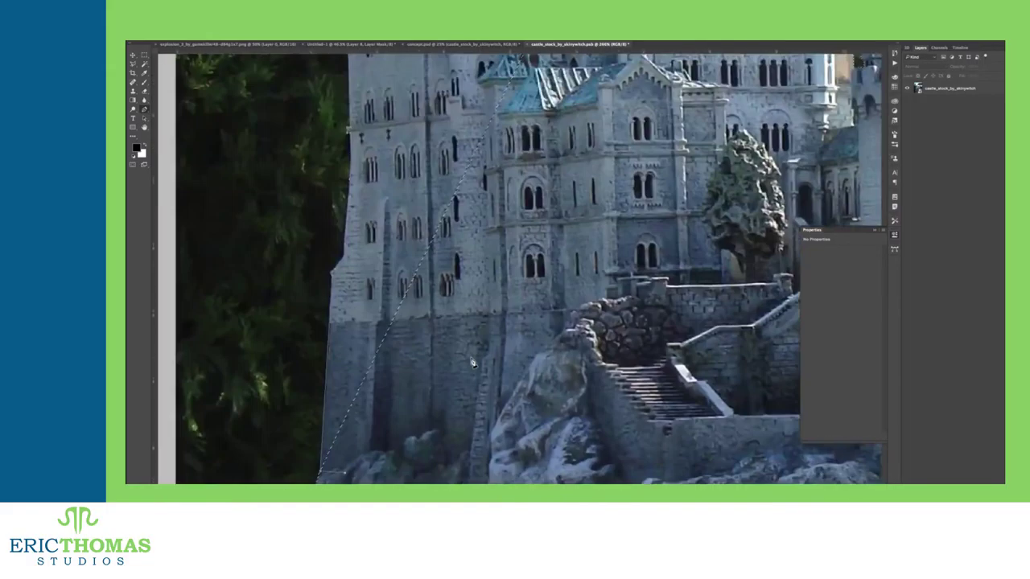
# Step: Turn the finished castle path into a selection and mask out the surrounding trees
pyautogui.scroll(8, 471, 361)
pyautogui.rightClick(553, 128)
pyautogui.click(583, 171)
pyautogui.press('Return')
# Step: Outline the leftover sky around the tip of the tallest spire and fill it with black on the castle's layer mask
pyautogui.click(473, 104)
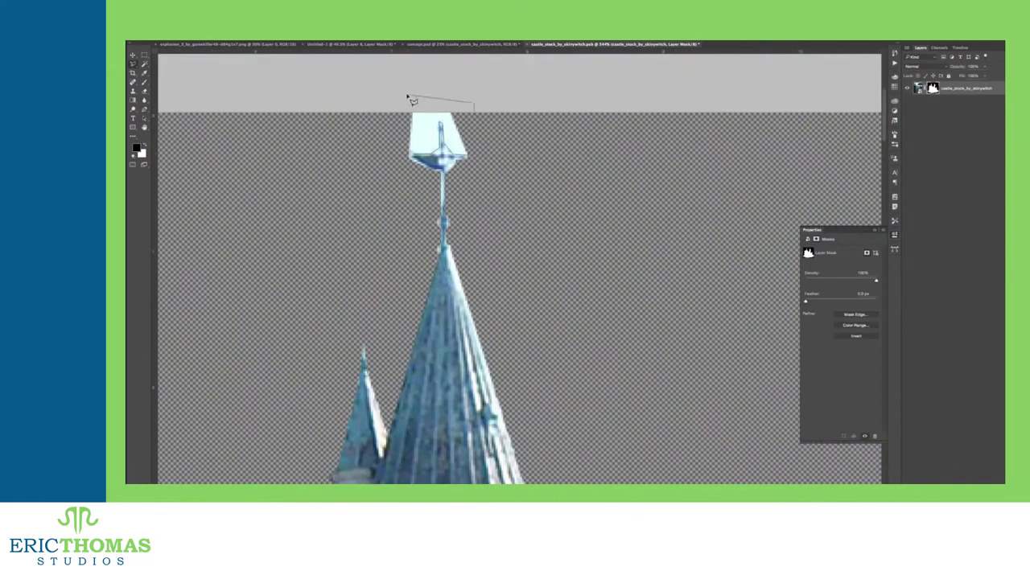
pyautogui.click(407, 95)
pyautogui.click(380, 112)
pyautogui.click(419, 157)
pyautogui.hotkey('alt', 'BackSpace')
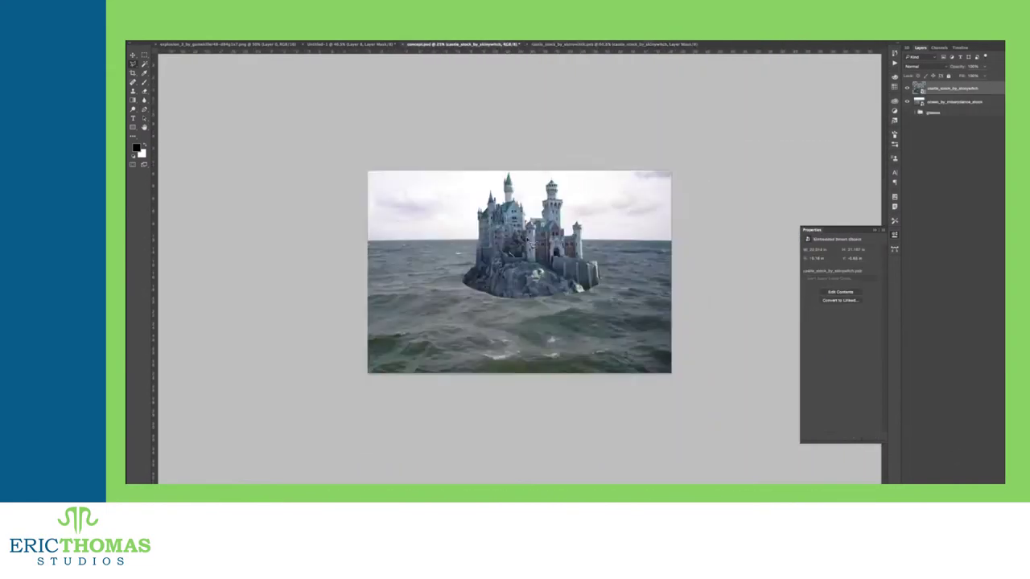
# Step: Flip the castle's reflection layer vertically in concept.psd so it mirrors the island into the ocean
pyautogui.hotkey('ctrl', '0')
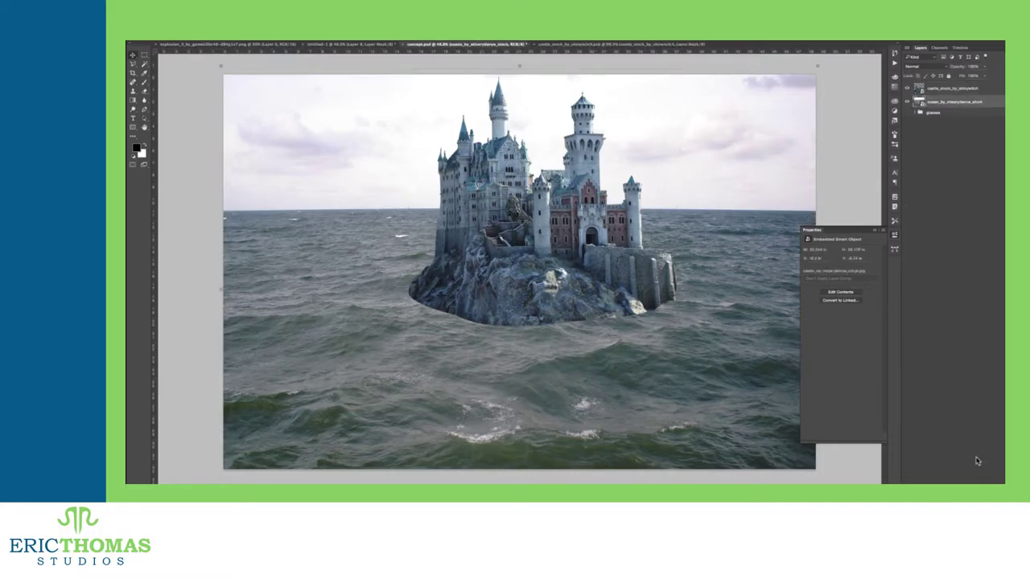
pyautogui.hotkey('ctrl', 't')
pyautogui.rightClick(589, 233)
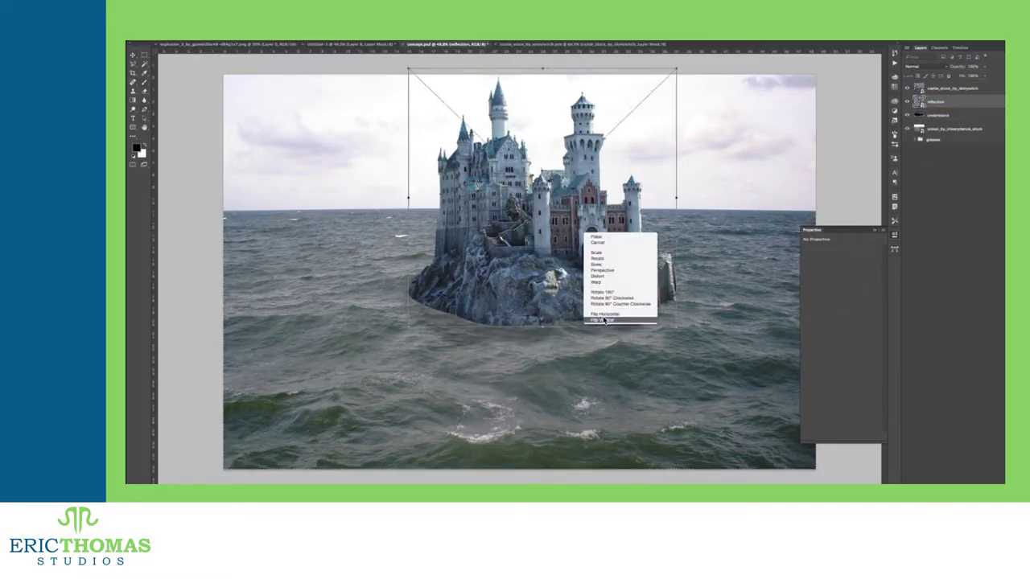
pyautogui.click(603, 305)
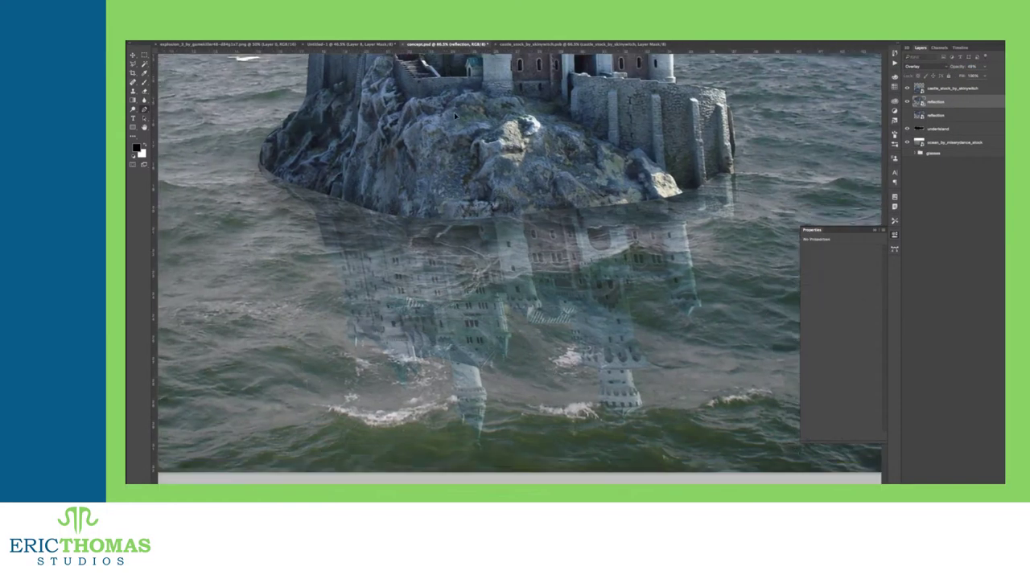
# Step: Puppet Warp the castle's reflection, shifting its inverted towers and walls to follow the island's waterline and the waves
pyautogui.moveTo(476, 413); pyautogui.dragTo(481, 409)
pyautogui.moveTo(407, 362); pyautogui.dragTo(400, 363)
pyautogui.moveTo(623, 407); pyautogui.dragTo(625, 413)
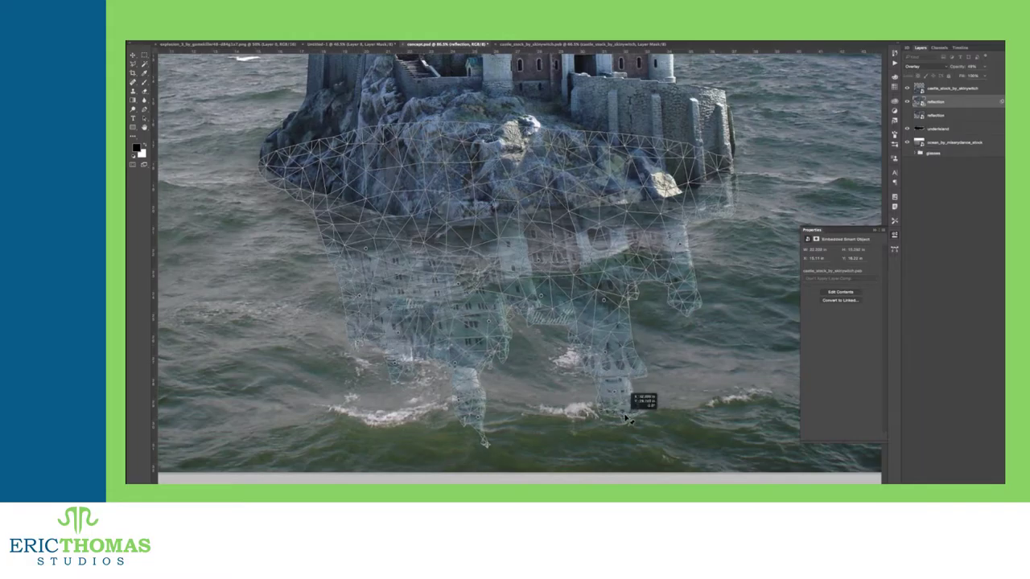
pyautogui.moveTo(687, 294); pyautogui.dragTo(687, 288)
pyautogui.click(539, 254)
pyautogui.click(308, 184)
pyautogui.moveTo(365, 249); pyautogui.dragTo(367, 261)
pyautogui.click(458, 283)
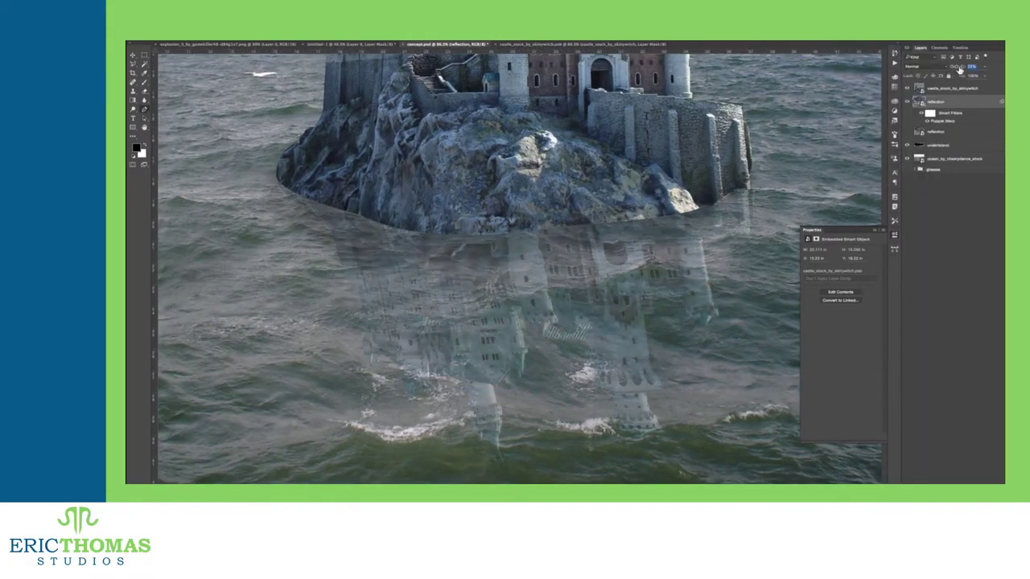
pyautogui.rightClick(372, 223)
pyautogui.click(470, 414)
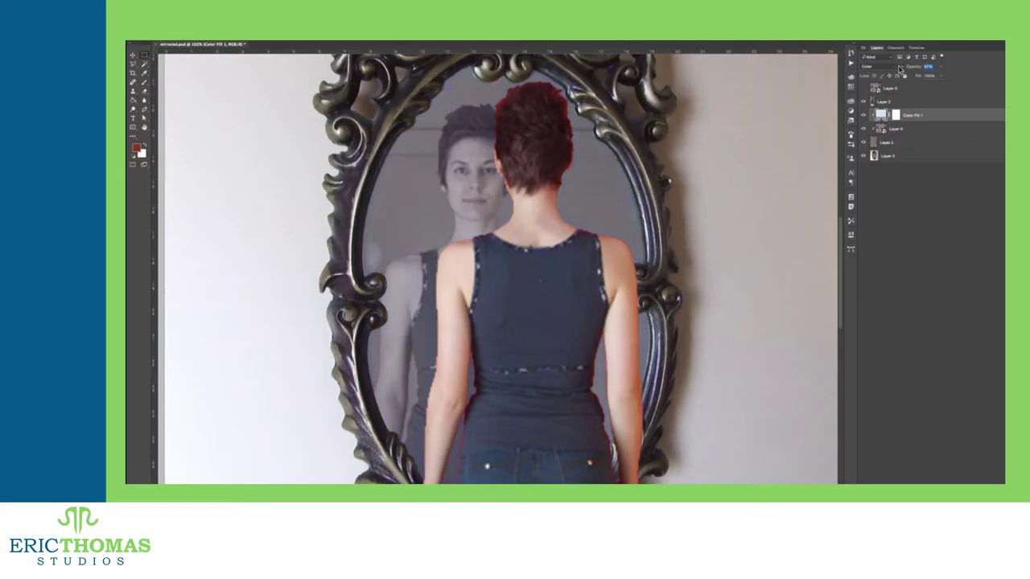
# Step: Add a Gradient fill layer above Color Fill 1 in mirrored.psd using the Black, White preset
pyautogui.click(963, 482)
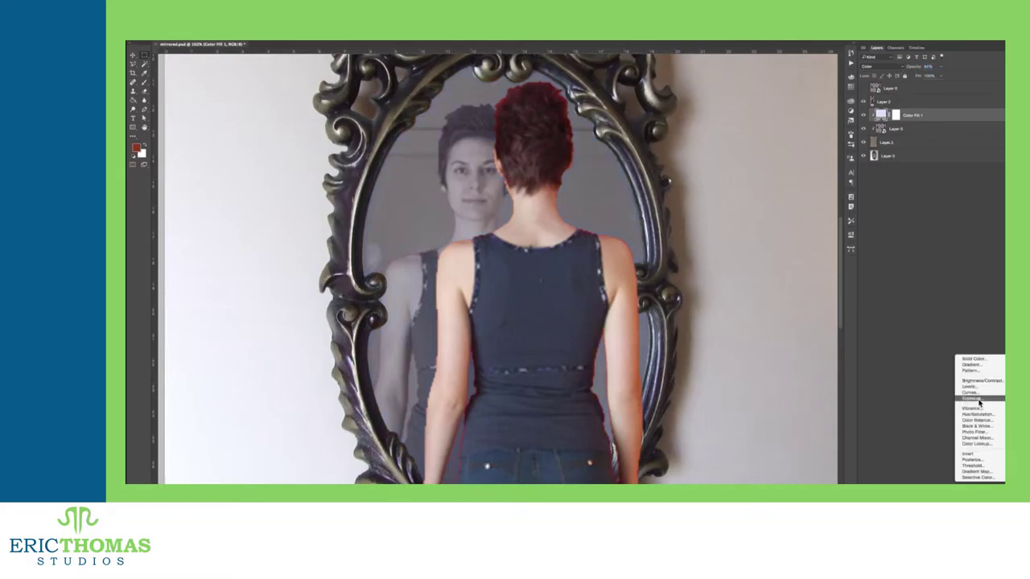
pyautogui.click(972, 369)
pyautogui.click(561, 218)
pyautogui.click(485, 125)
pyautogui.click(507, 126)
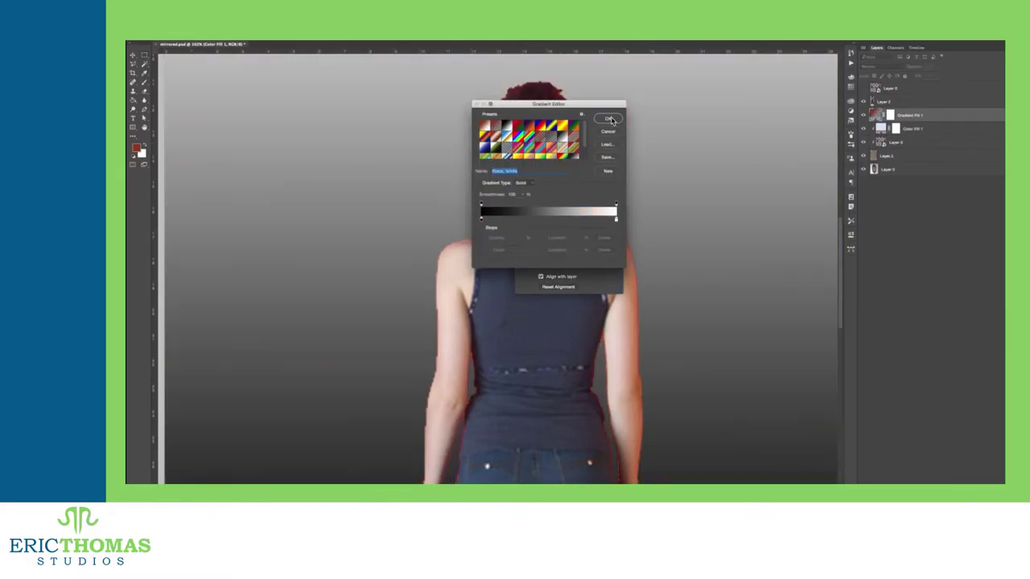
pyautogui.click(607, 118)
# Step: Reverse the gradient fill and reduce its scale to about 23% so it fades within the mirror
pyautogui.click(542, 267)
pyautogui.click(558, 257)
pyautogui.moveTo(550, 267); pyautogui.dragTo(547, 267)
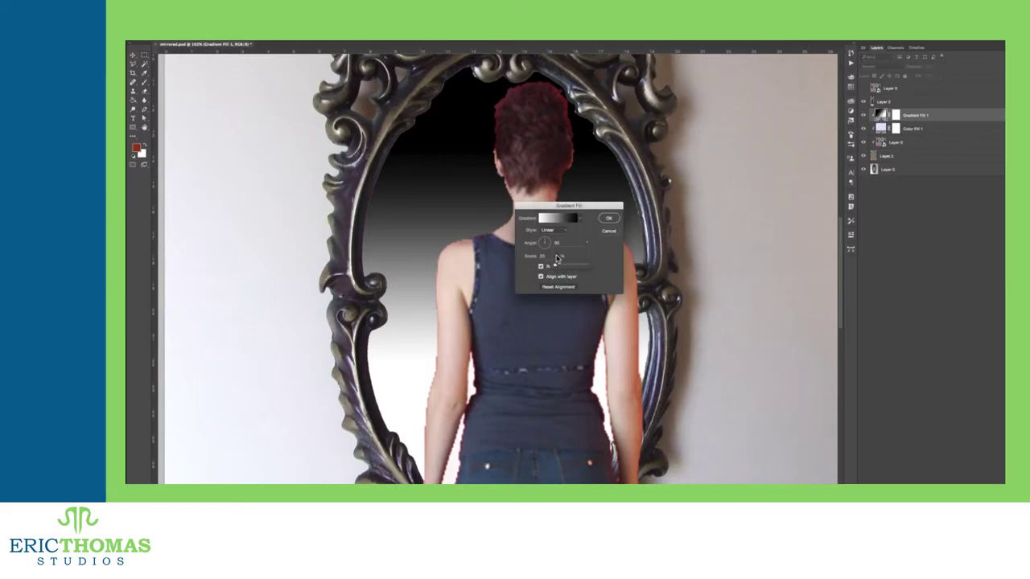
pyautogui.moveTo(558, 265); pyautogui.dragTo(555, 265)
pyautogui.click(609, 218)
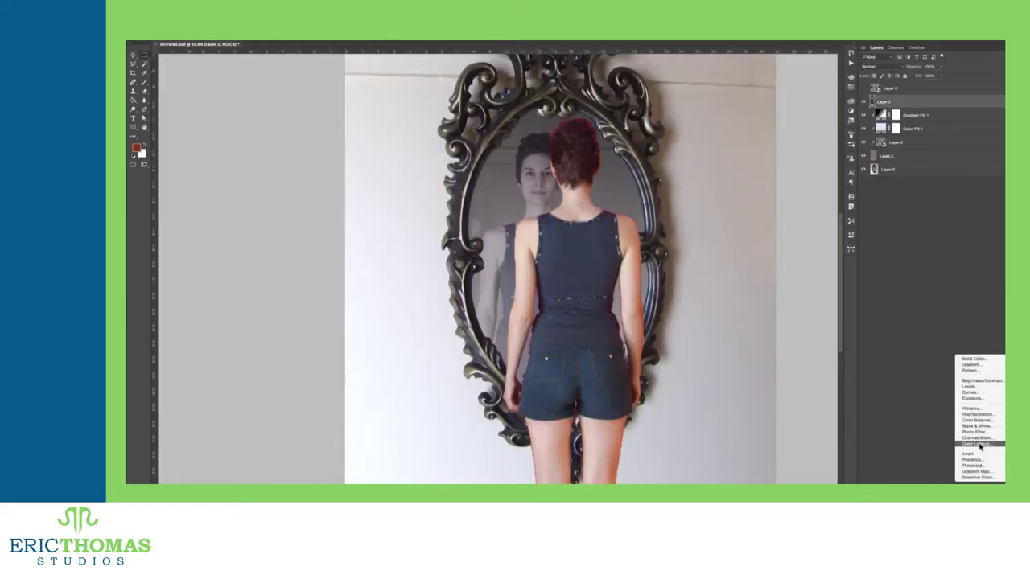
# Step: Add a Color Lookup adjustment layer above the standing woman's layer and try several 3DLUT files, including Moonlight.3DL
pyautogui.click(977, 444)
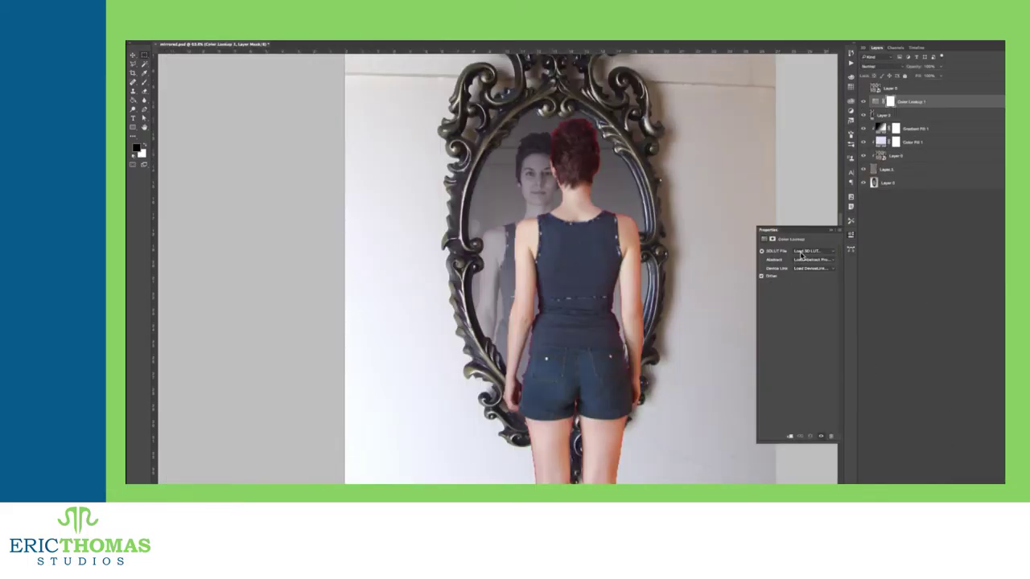
pyautogui.click(813, 251)
pyautogui.click(853, 371)
pyautogui.click(811, 251)
pyautogui.click(828, 196)
pyautogui.click(811, 251)
pyautogui.click(834, 352)
# Step: Set the Color Lookup's 3DLUT file to EdgyAmber.3DL and lower the adjustment layer's opacity
pyautogui.click(811, 251)
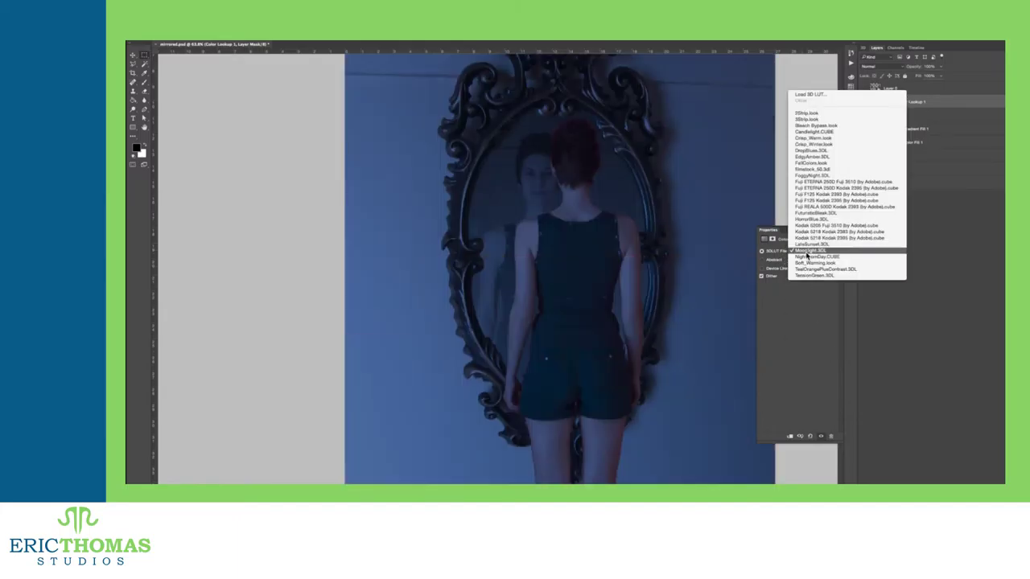
pyautogui.click(829, 157)
pyautogui.click(883, 67)
pyautogui.click(881, 62)
pyautogui.moveTo(912, 67); pyautogui.dragTo(897, 70)
# Step: Add a slightly feathered layer mask to the standing woman's layer and brush black along her cutout edges to clean them up
pyautogui.click(903, 117)
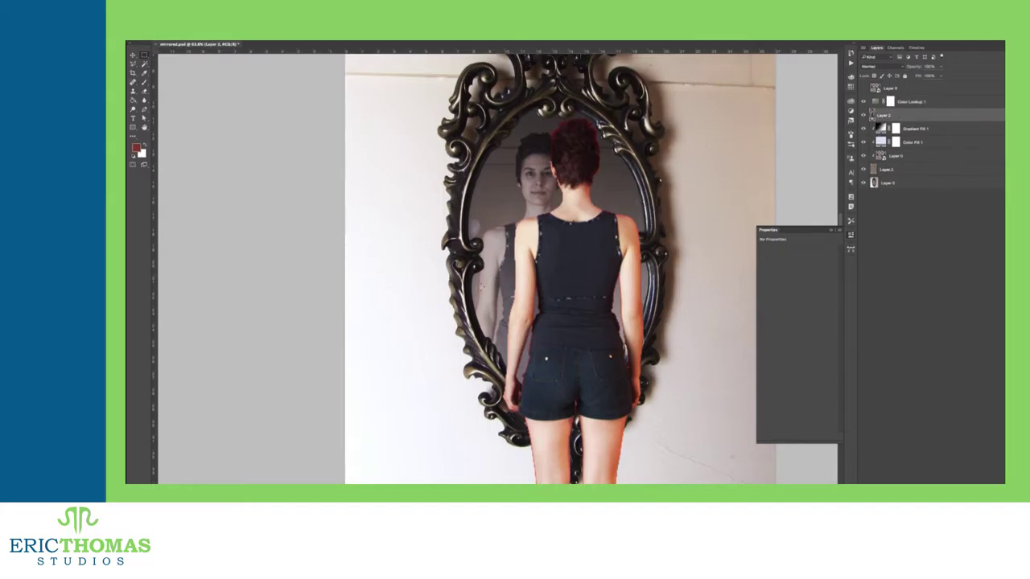
pyautogui.press('b')
pyautogui.scroll(4, 523, 358)
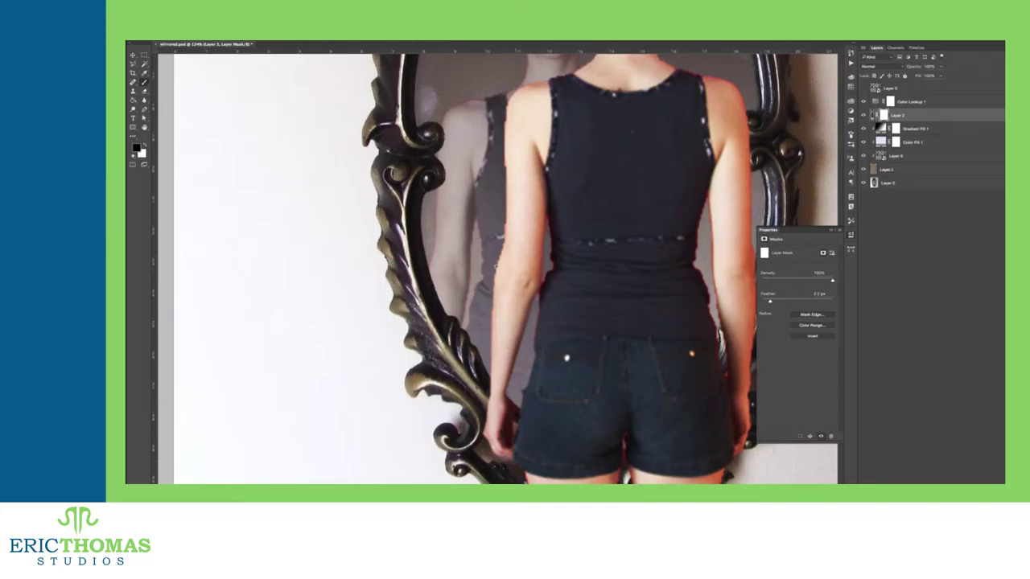
pyautogui.hscroll(5, 515, 88)
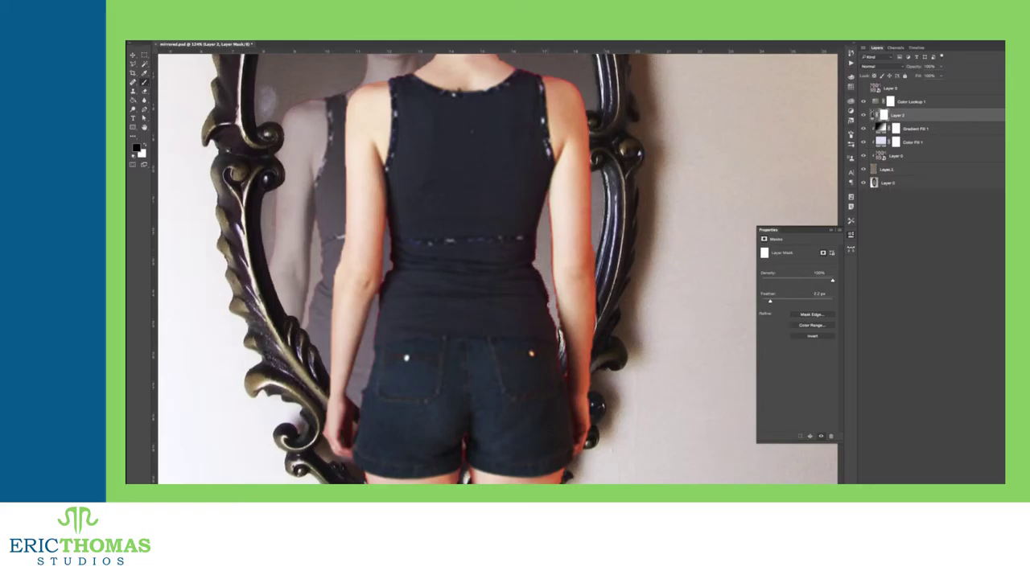
pyautogui.scroll(-5, 525, 297)
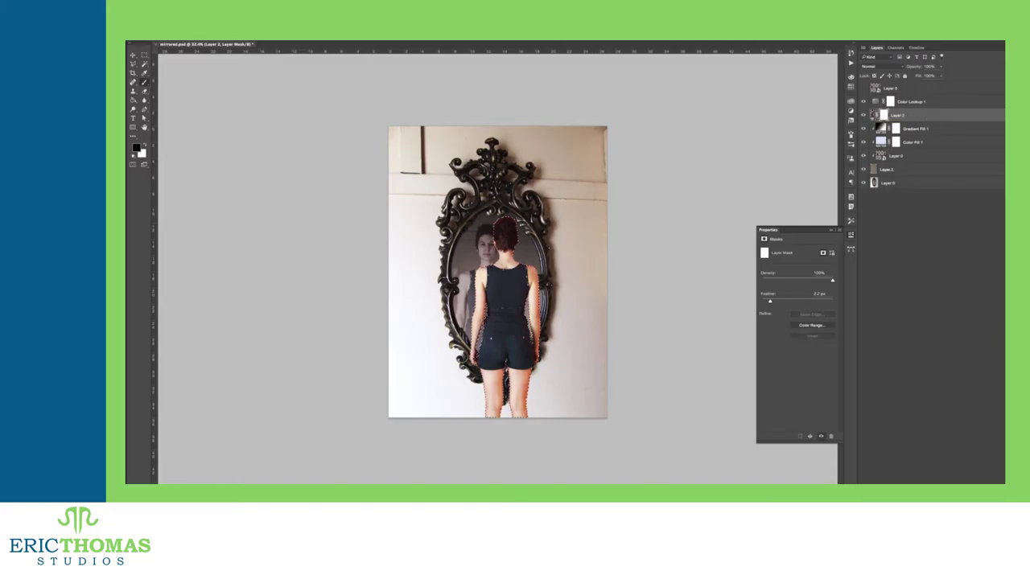
# Step: Fill the standing woman's outline with black on a new layer, deselect it and soften it with a Gaussian Blur
pyautogui.press('alt+shift+super+n')
pyautogui.hotkey('alt', 'BackSpace')
pyautogui.press('super+d')
pyautogui.click(297, 40)
pyautogui.moveTo(306, 100)
pyautogui.click(403, 128)
pyautogui.moveTo(838, 330); pyautogui.dragTo(842, 330)
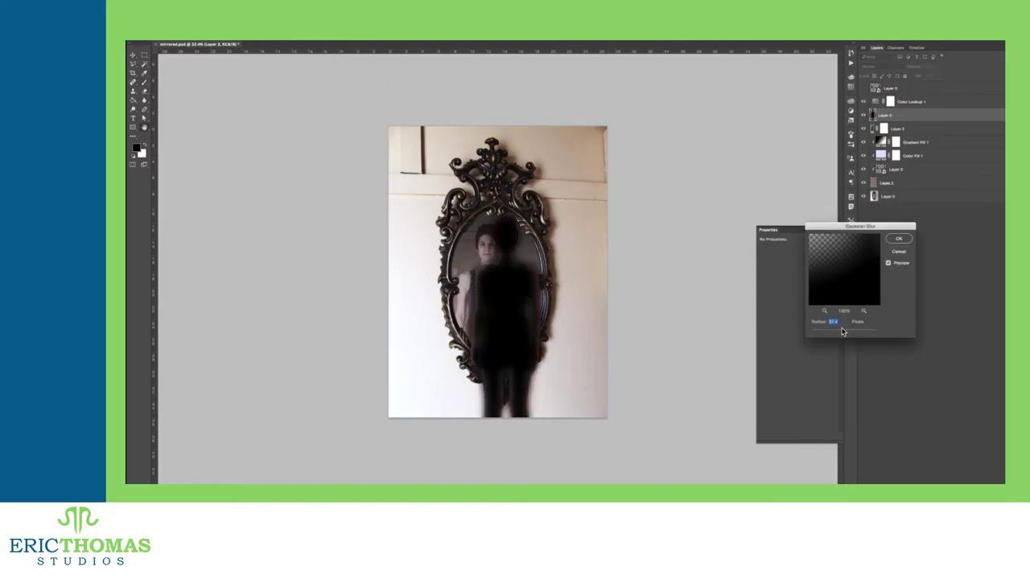
pyautogui.press('Return')
# Step: Place the blurred shadow layer beneath the standing woman's layer, shift it slightly to her right and set its opacity to 15%
pyautogui.hotkey('ctrl', '[')
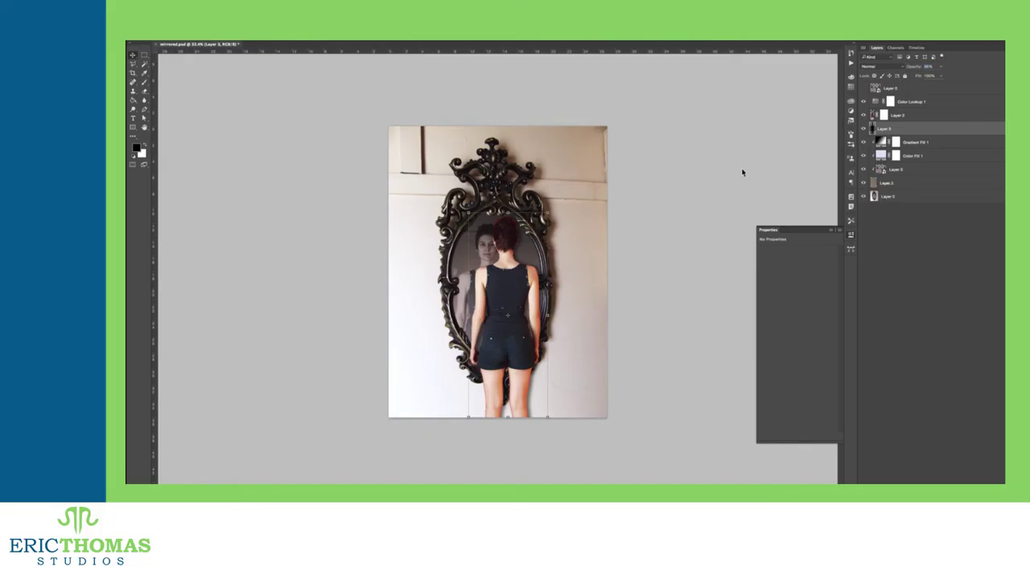
pyautogui.rightClick(523, 228)
pyautogui.click(534, 258)
pyautogui.moveTo(510, 214); pyautogui.dragTo(514, 215)
pyautogui.press('1')
pyautogui.press('5')
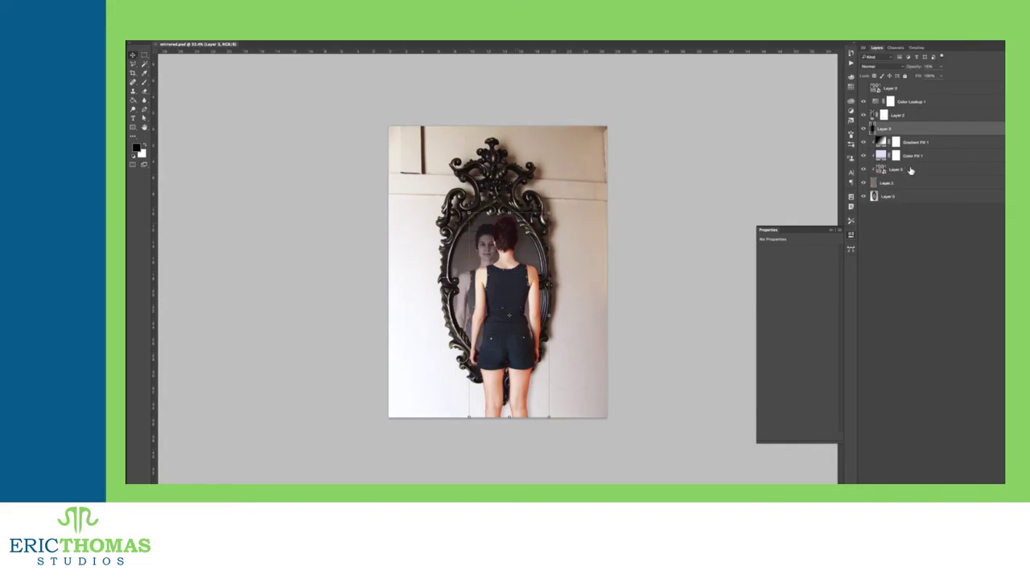
# Step: Link the standing woman's layer with her shadow, then enlarge both and reposition her in the lower right of the image
pyautogui.keyDown('shift'); pyautogui.click(915, 118); pyautogui.keyUp('shift')
pyautogui.click(913, 131)
pyautogui.moveTo(525, 240); pyautogui.dragTo(549, 297)
pyautogui.moveTo(596, 252); pyautogui.dragTo(631, 210)
pyautogui.moveTo(568, 265); pyautogui.dragTo(570, 301)
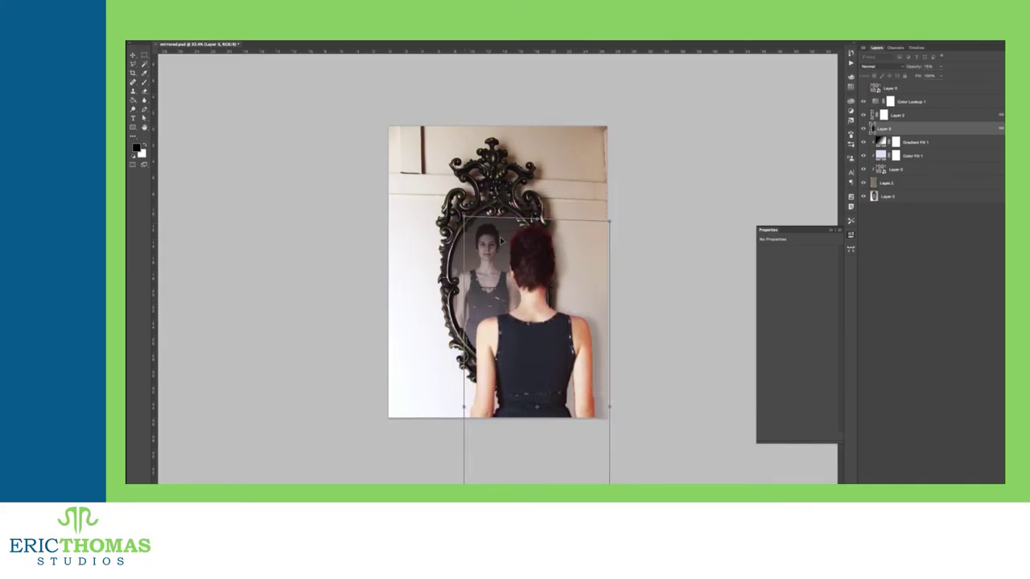
pyautogui.press('Return')
# Step: Enlarge the reflected woman's layer inside the mirror and move it so her face sits just beside the standing woman's head
pyautogui.click(909, 170)
pyautogui.moveTo(441, 217); pyautogui.dragTo(338, 124)
pyautogui.moveTo(508, 223); pyautogui.dragTo(577, 290)
pyautogui.moveTo(406, 193); pyautogui.dragTo(372, 155)
pyautogui.moveTo(546, 219); pyautogui.dragTo(566, 245)
pyautogui.press('Return')
# Step: Raise the reflection layer's opacity to 100%, then enlarge it slightly more and shift it behind the standing woman's head
pyautogui.moveTo(915, 68); pyautogui.dragTo(959, 70)
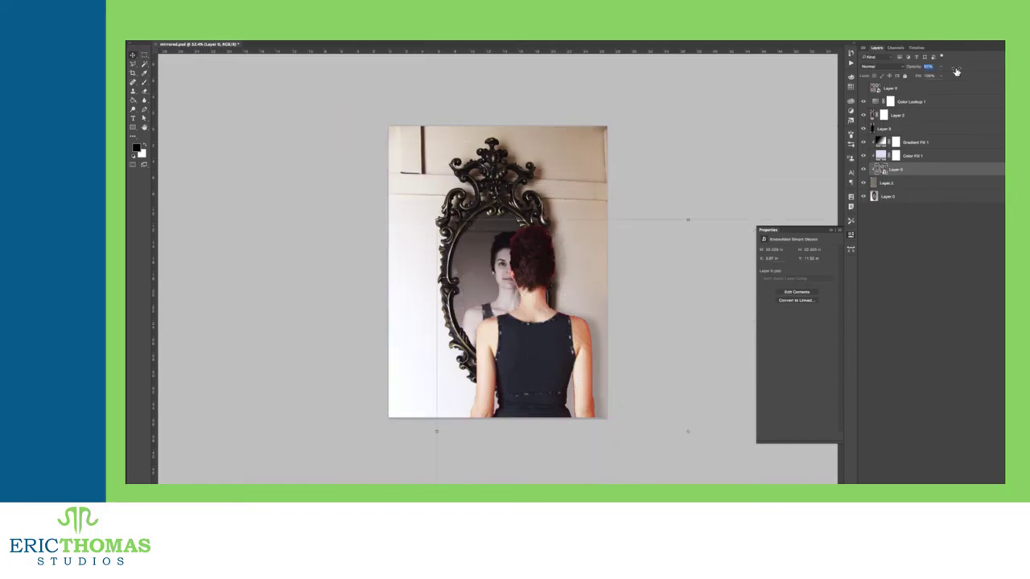
pyautogui.press('super+t')
pyautogui.moveTo(400, 183); pyautogui.dragTo(385, 171)
pyautogui.moveTo(567, 232); pyautogui.dragTo(578, 241)
pyautogui.press('Return')
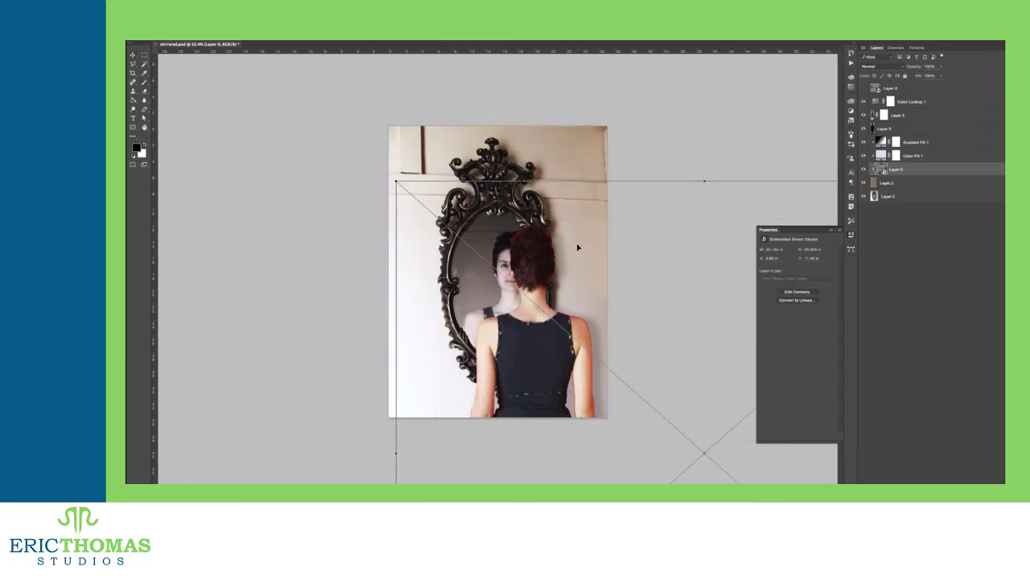